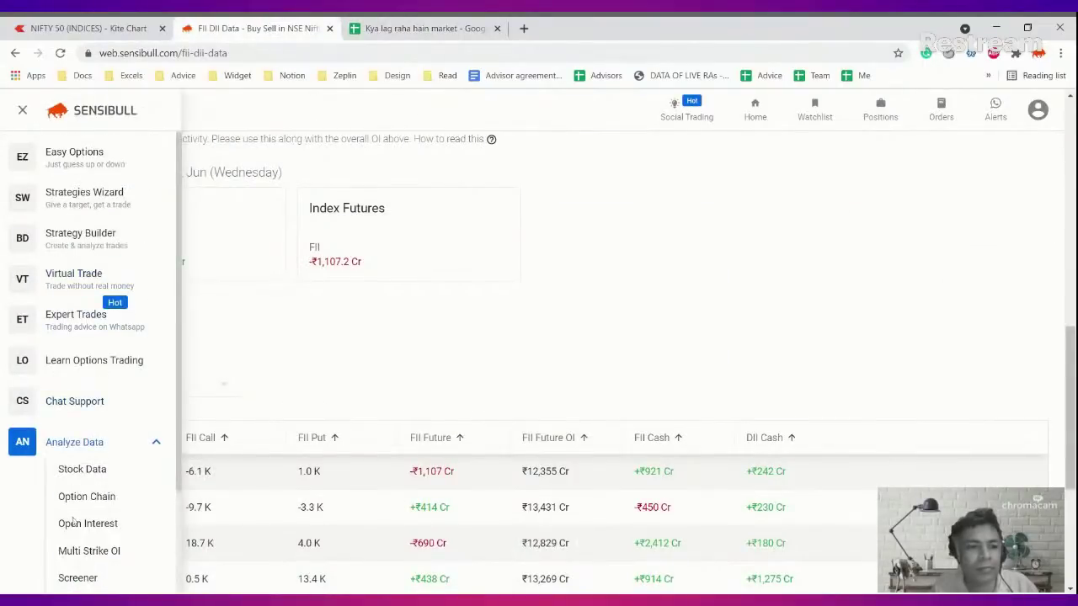
# Open Sensibull's Open Interest page and switch to the NIFTY 50 chart in Kite
pyautogui.click(76, 530)
pyautogui.click(52, 25)
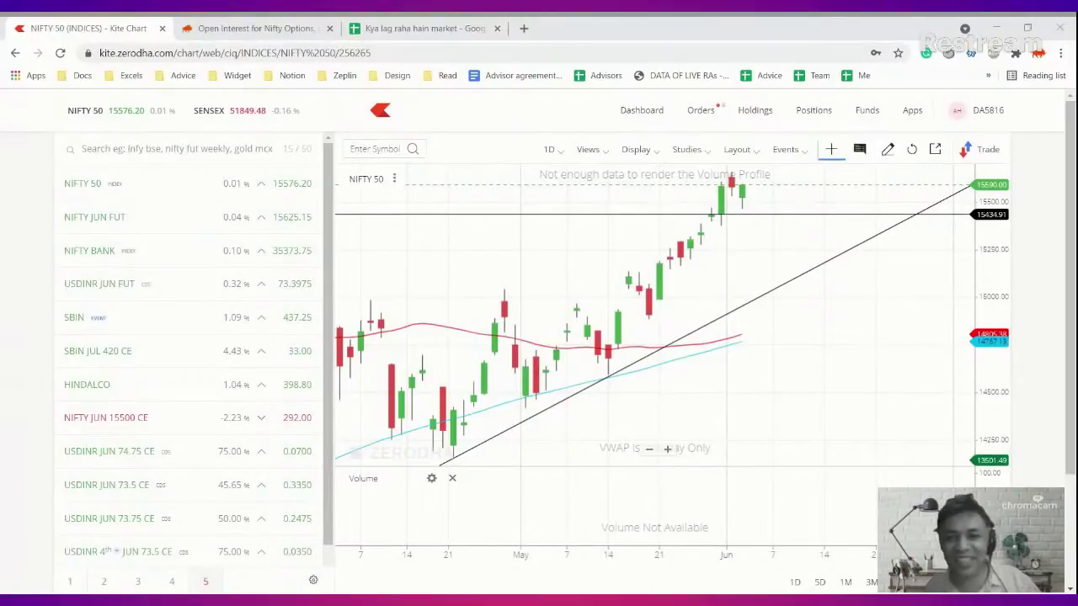
# Switch to the Kya lag raha hain market sheet, review the earlier Chart note in B13, and return to the NIFTY 50 chart
pyautogui.click(382, 23)
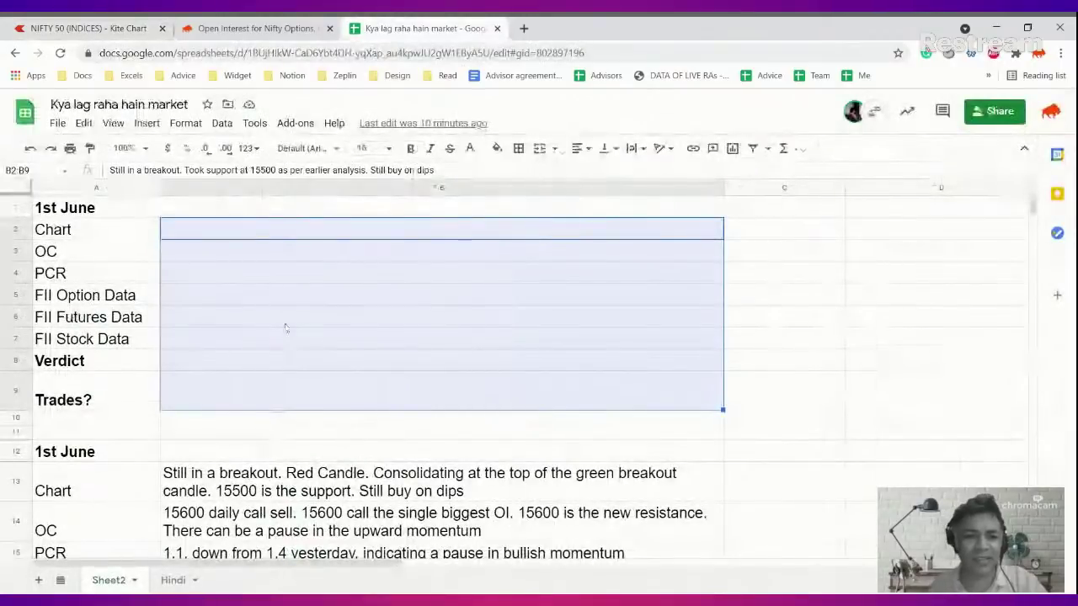
pyautogui.scroll(-3, 286, 329)
pyautogui.click(270, 355)
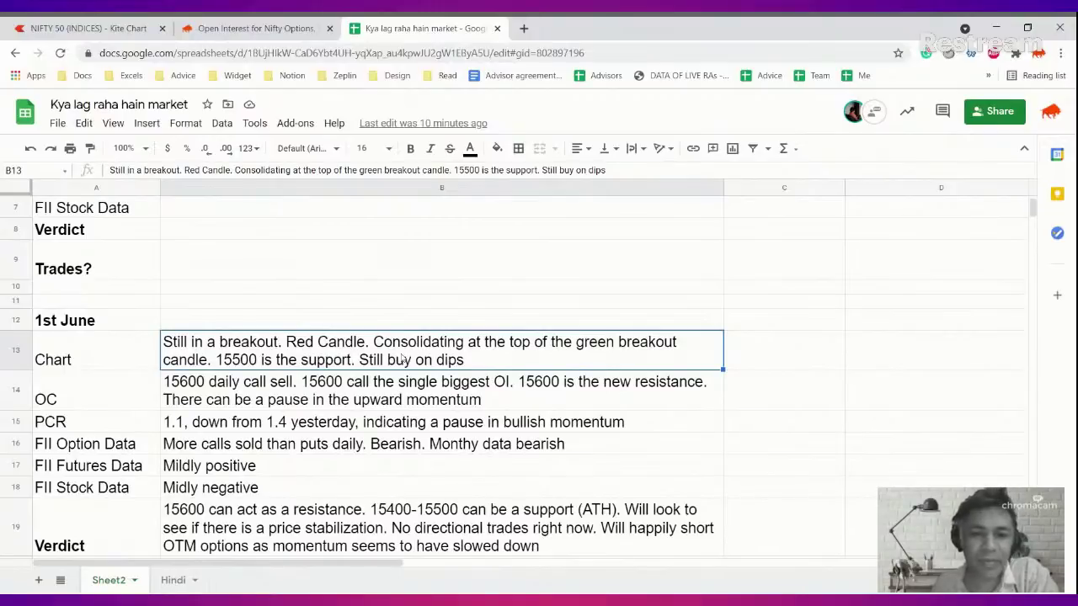
pyautogui.scroll(3, 402, 360)
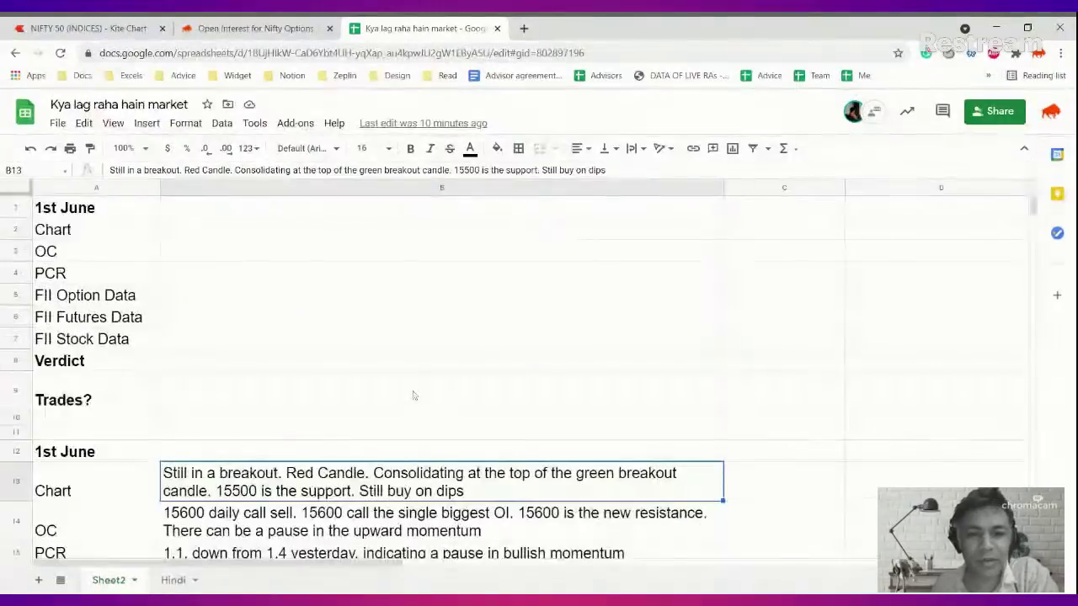
pyautogui.click(263, 26)
pyautogui.click(84, 28)
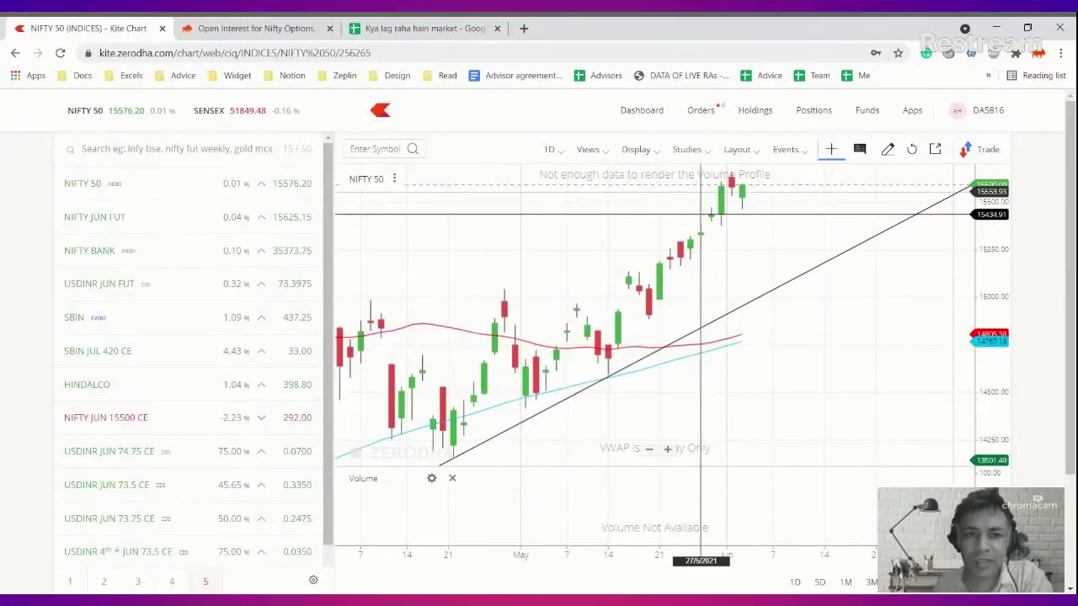
# In the market sheet, reset the text colour of the hidden Chart note in cell B2
pyautogui.hotkey('ctrl', '3')
pyautogui.click(443, 229)
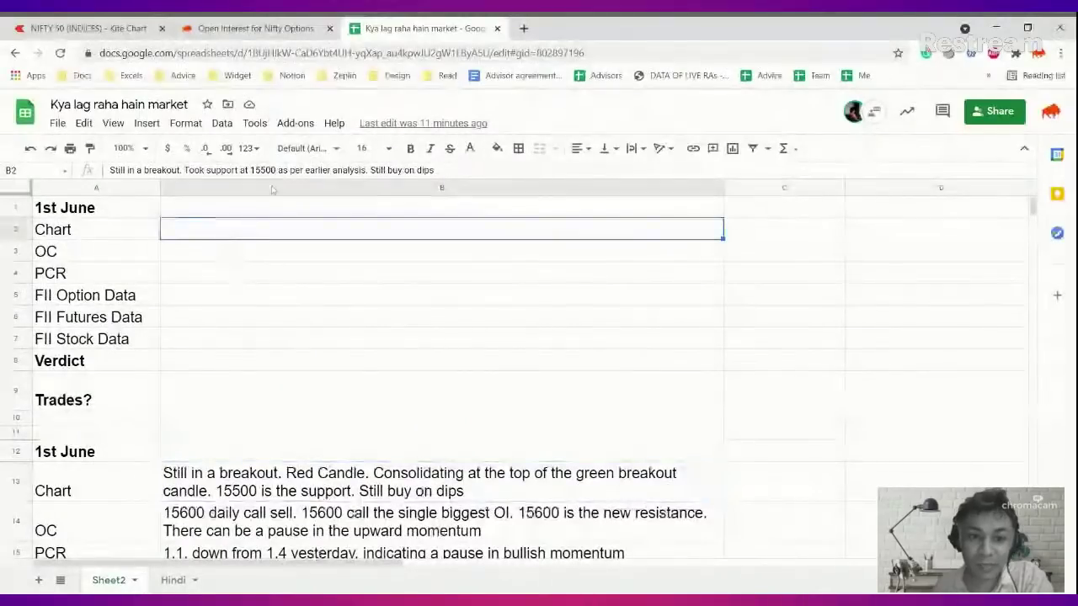
pyautogui.click(470, 150)
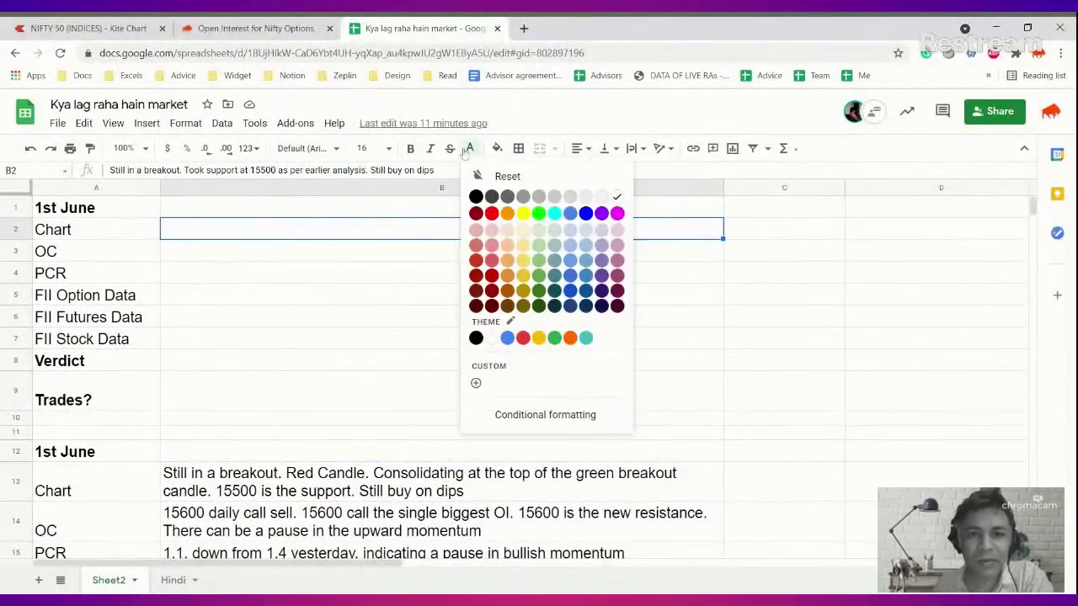
pyautogui.click(482, 179)
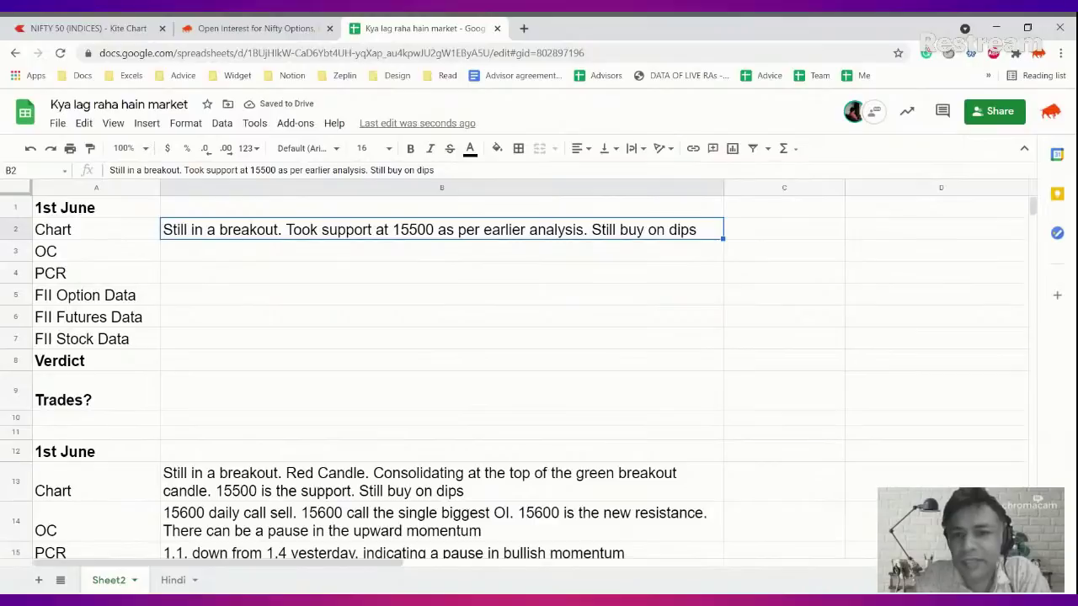
# Append "Not a shorting market" as a final sentence to the Chart note in B2
pyautogui.press('Return')
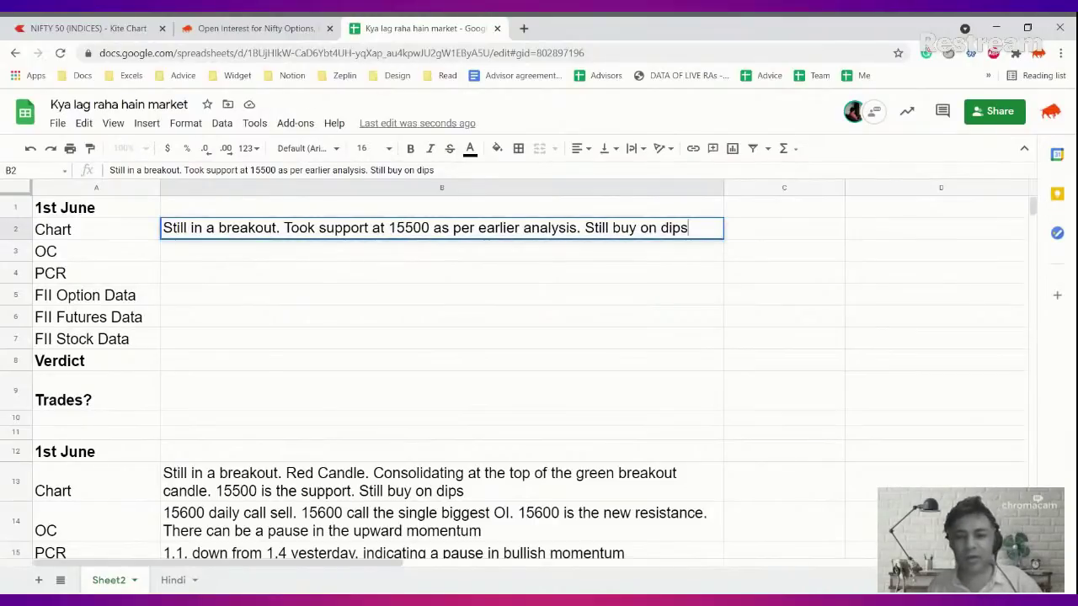
pyautogui.write('Not a sho')
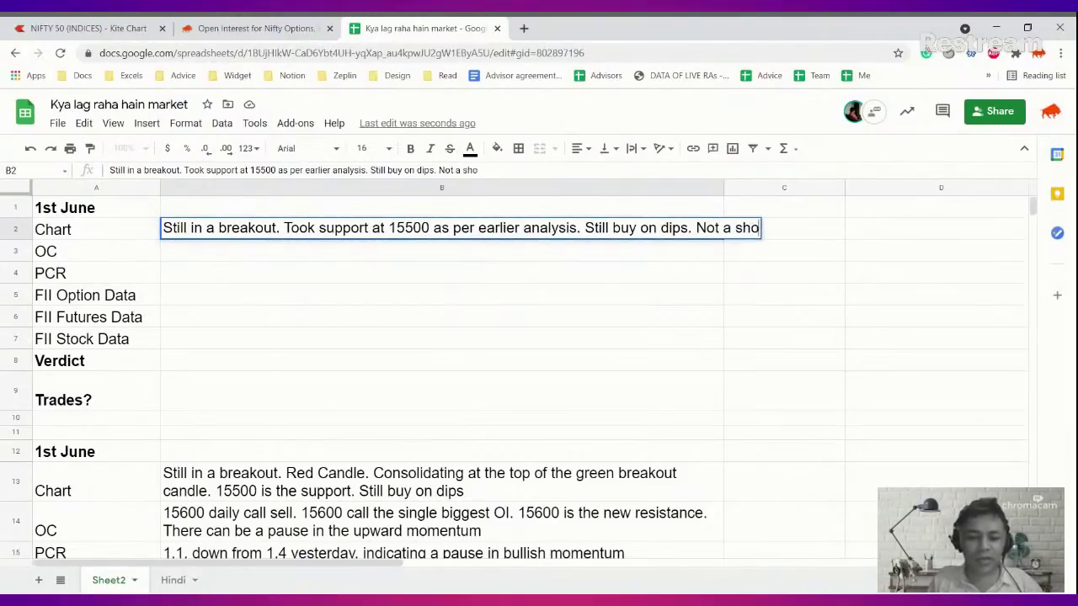
pyautogui.write('rting market')
pyautogui.press('Return')
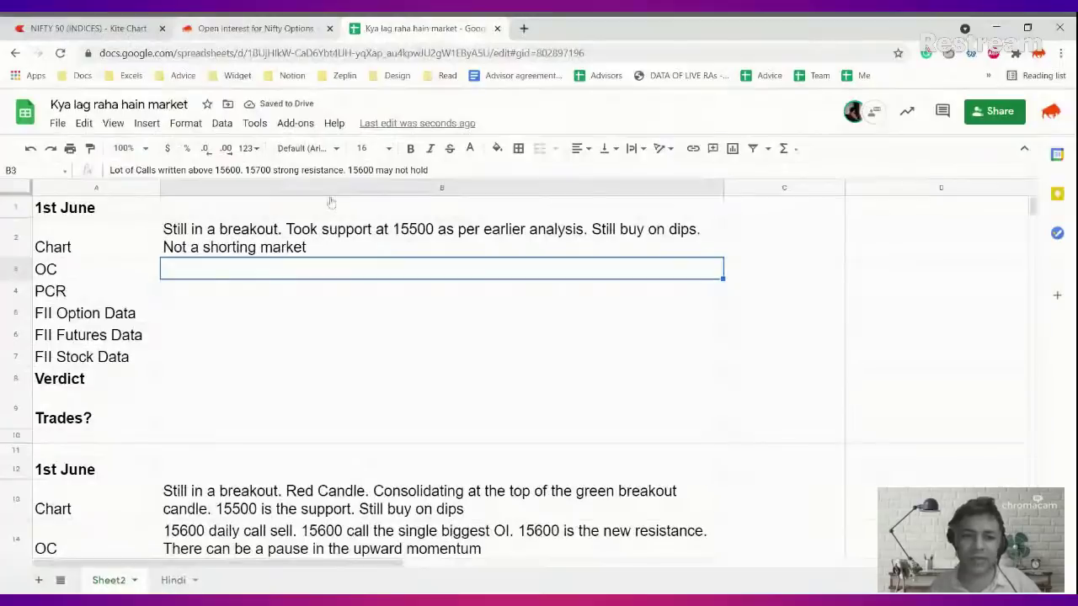
# Check the Nifty open interest changes by strike, and inspect the recent candles around the horizontal support line on the NIFTY 50 chart
pyautogui.click(253, 28)
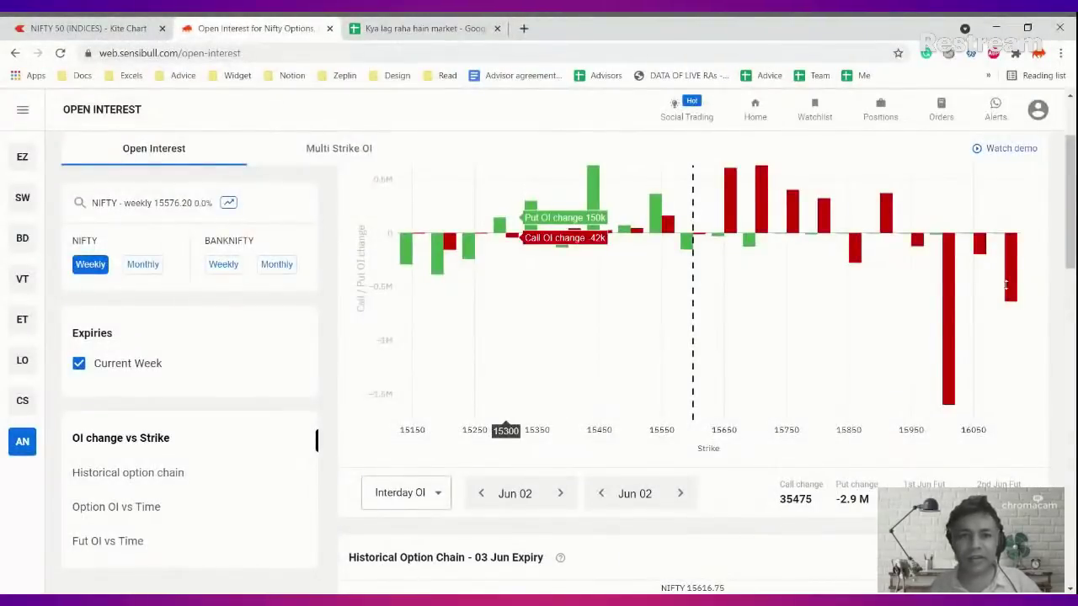
pyautogui.click(425, 28)
pyautogui.click(77, 29)
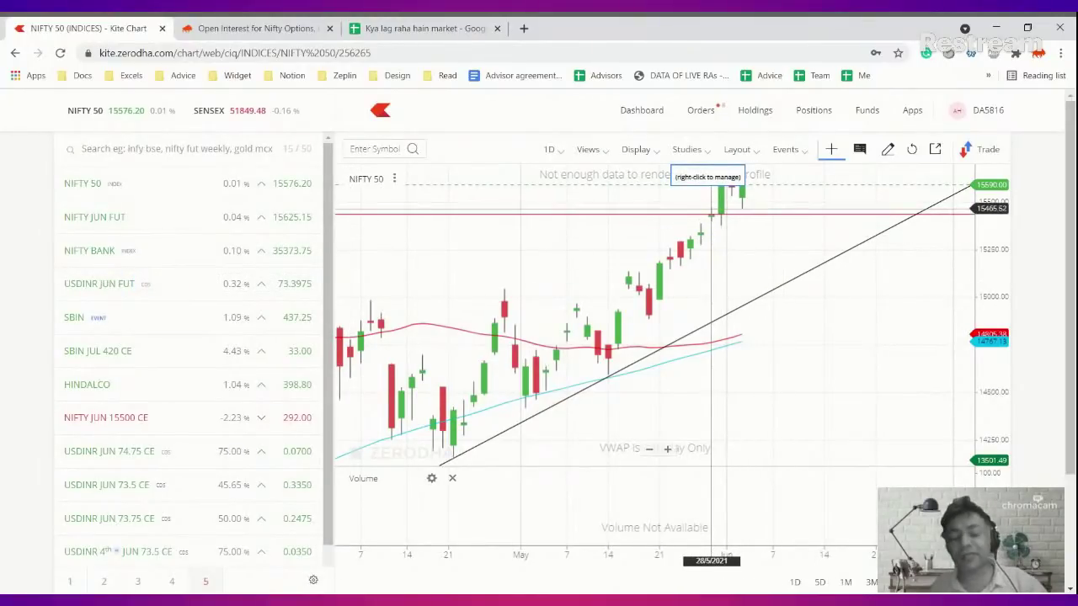
pyautogui.moveTo(712, 209); pyautogui.dragTo(716, 204)
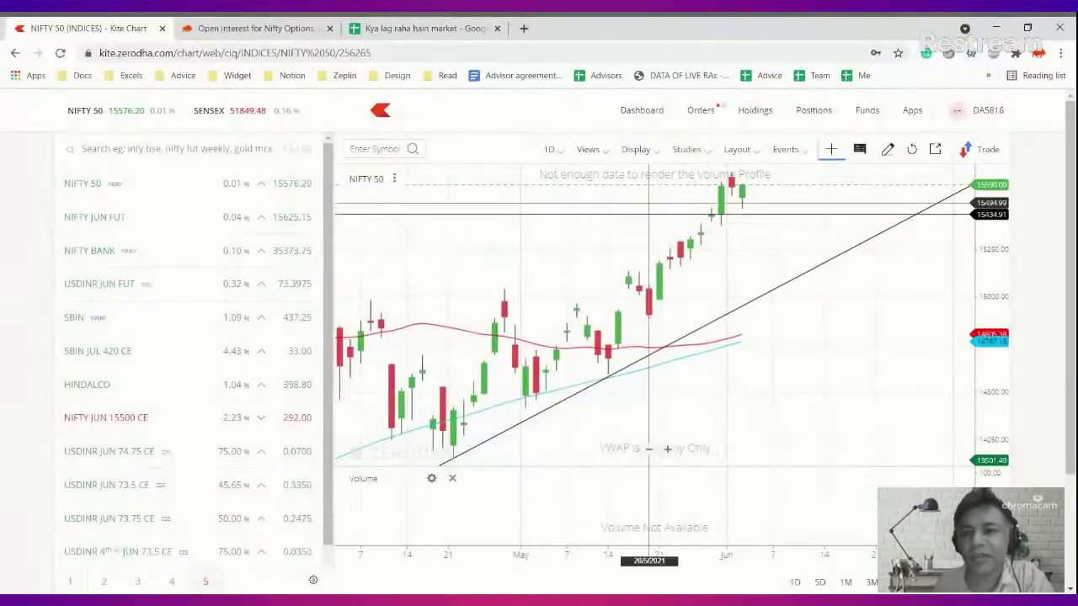
pyautogui.moveTo(665, 203); pyautogui.dragTo(670, 207)
pyautogui.press('Delete')
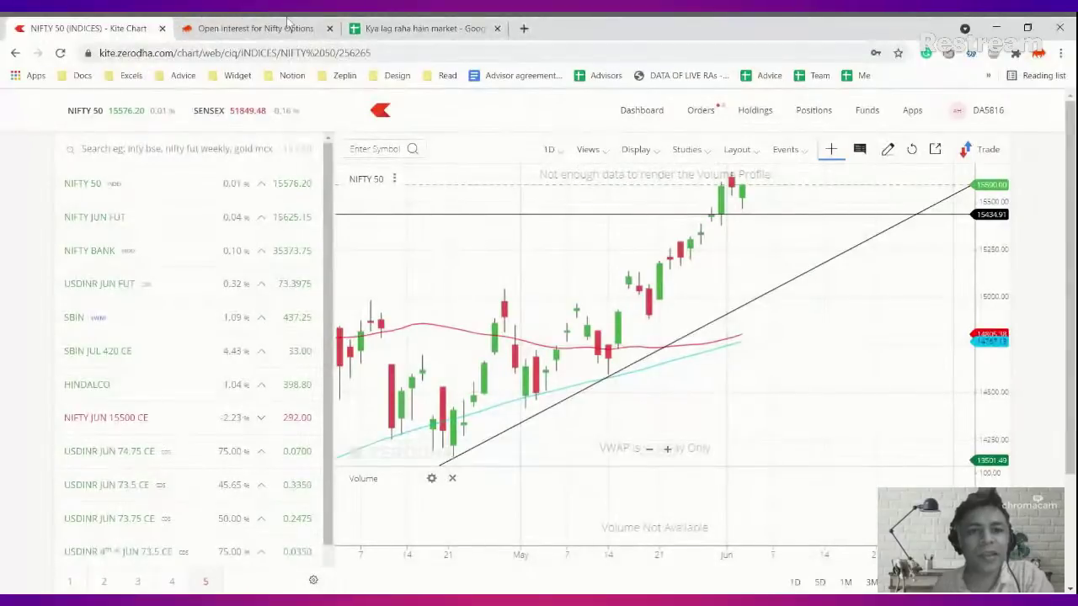
pyautogui.click(361, 28)
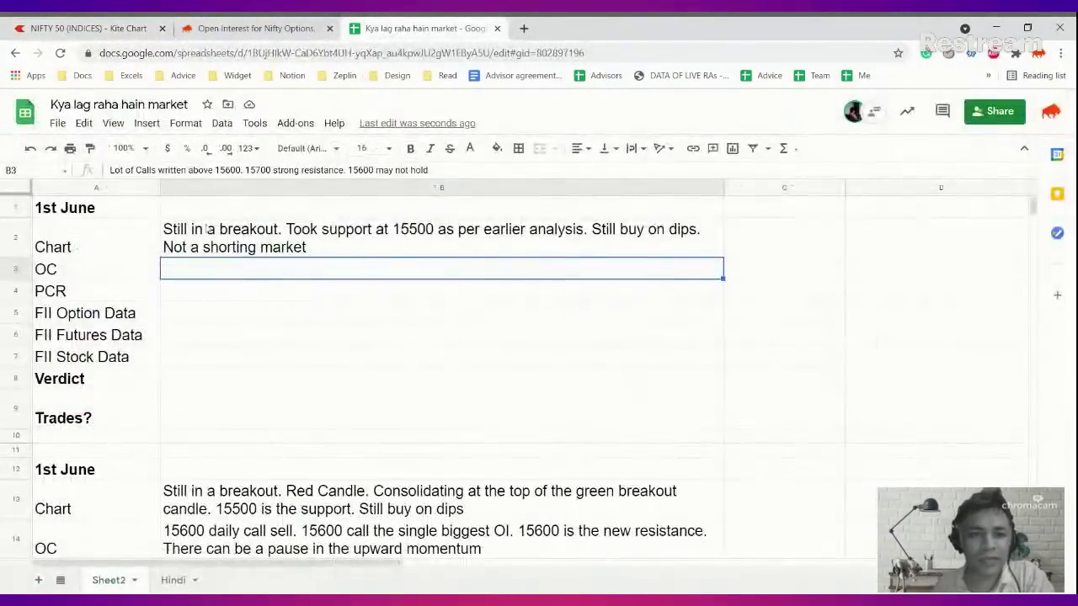
# Switch to Sensibull and examine the OI change and Historical Option Chain charts for the 03 Jun expiry
pyautogui.hotkey('ctrl', 'shift', 'Tab')
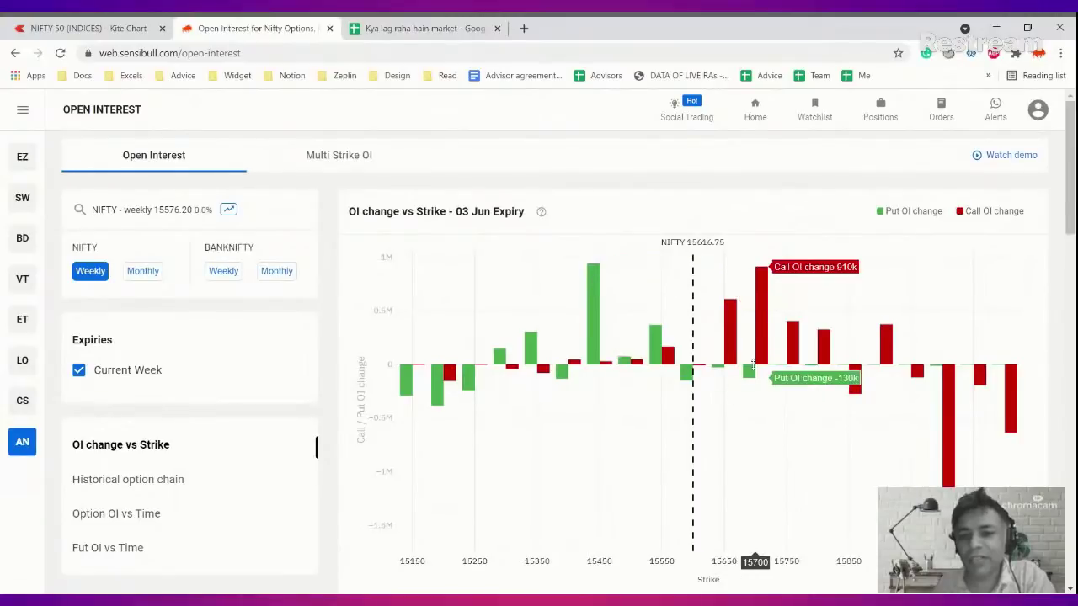
pyautogui.scroll(-3, 758, 277)
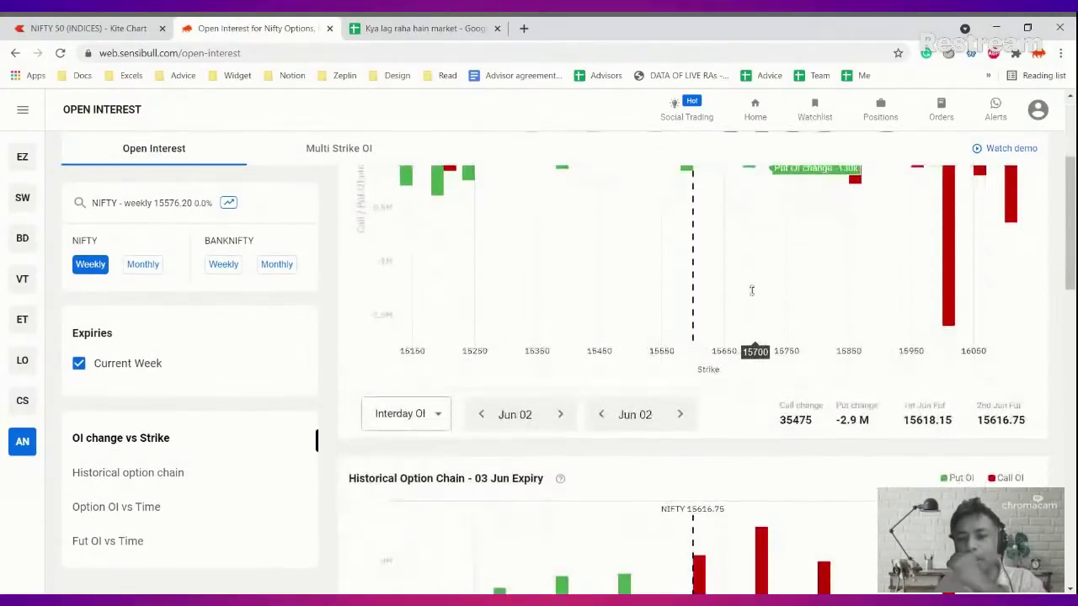
pyautogui.scroll(-5, 744, 302)
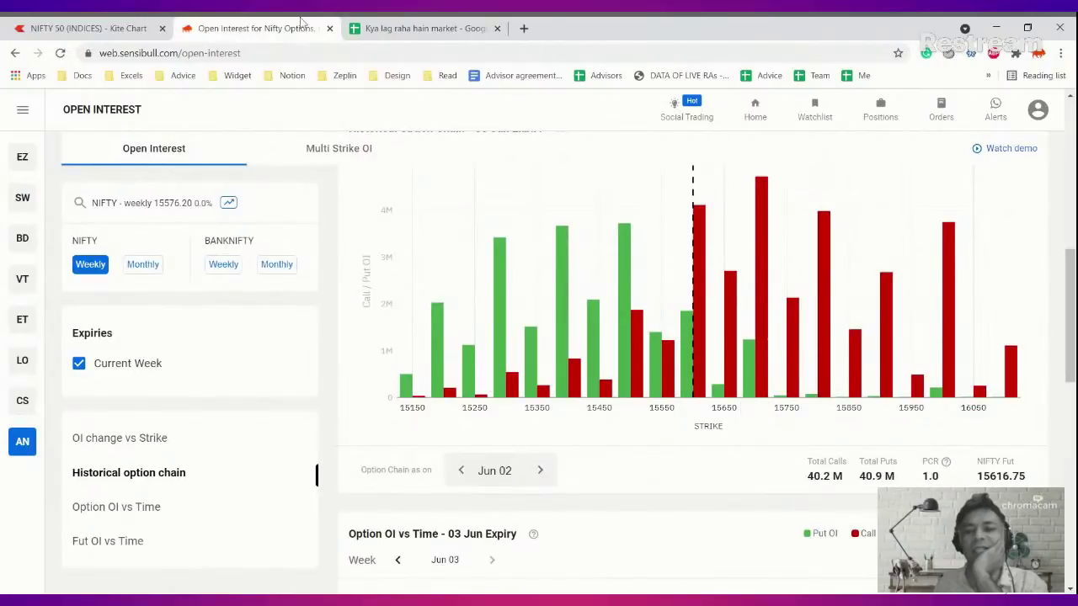
# Return to the market sheet and set the hidden OC note in cell B3 to black text
pyautogui.hotkey('ctrl', 'Tab')
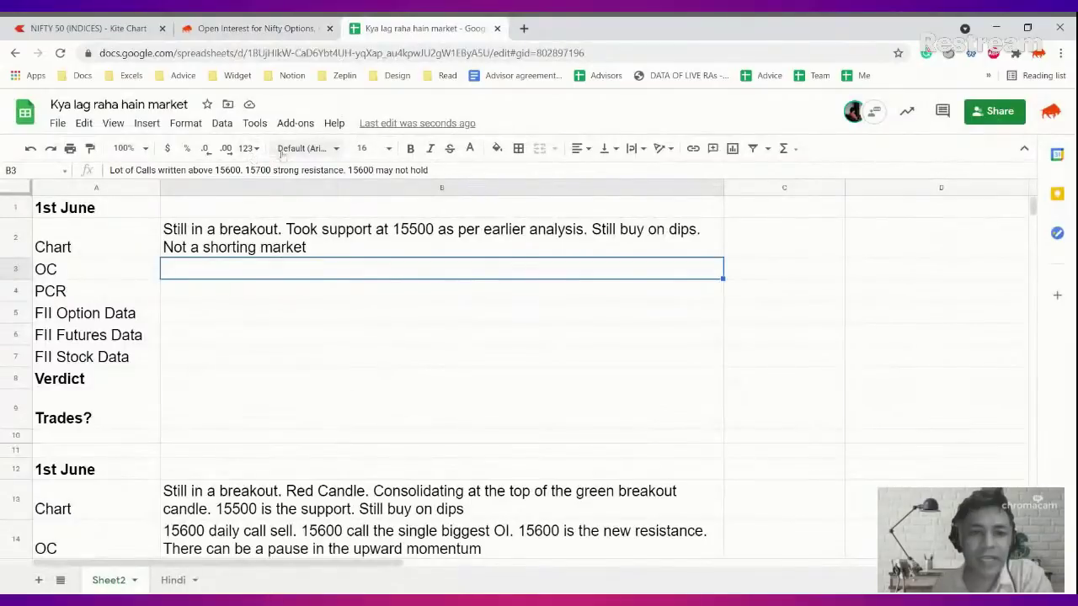
pyautogui.click(497, 148)
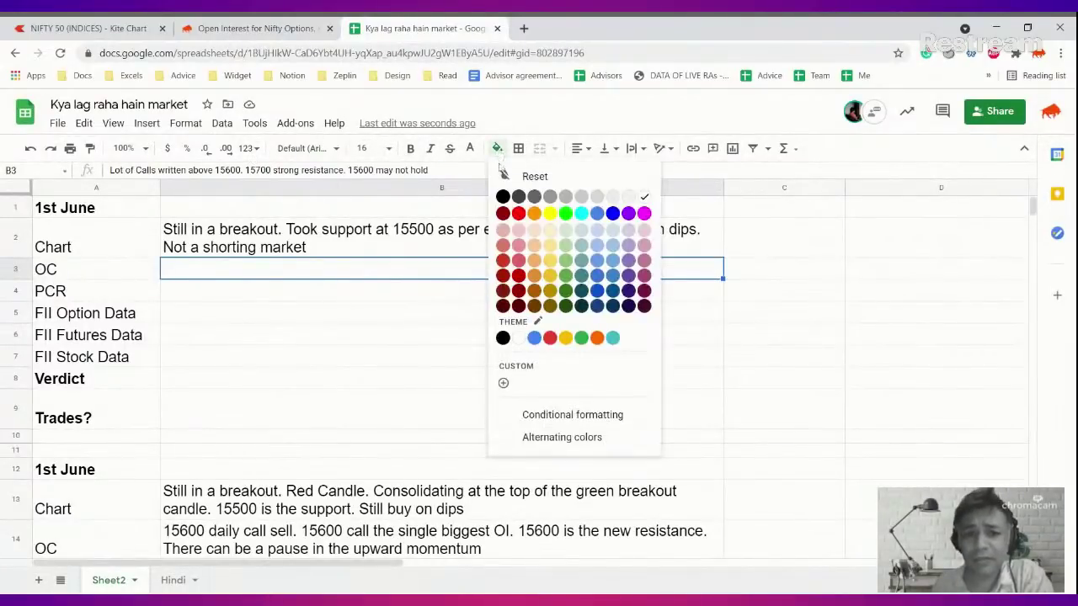
pyautogui.click(497, 149)
pyautogui.click(497, 149)
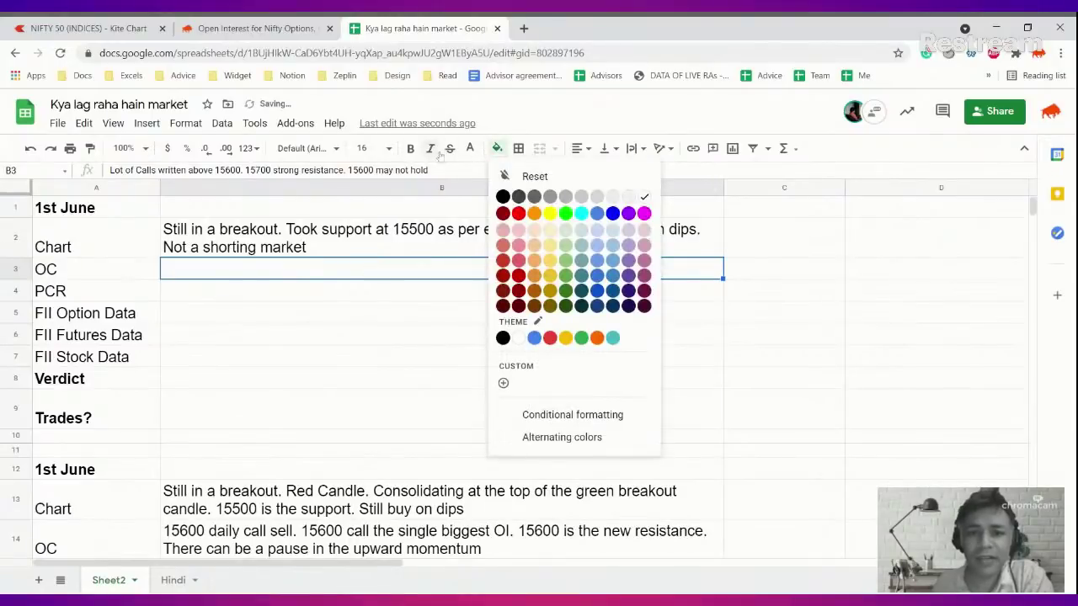
pyautogui.click(470, 148)
pyautogui.click(477, 196)
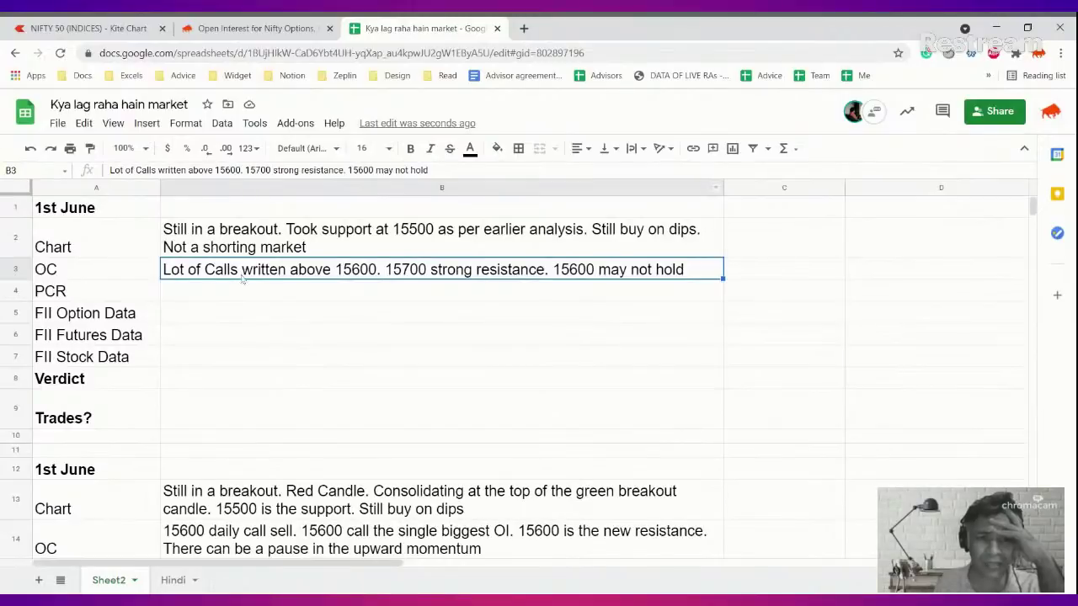
# Check the weekly option chain data in Sensibull, and set the hidden PCR note in sheet cell B4 to black text
pyautogui.click(252, 27)
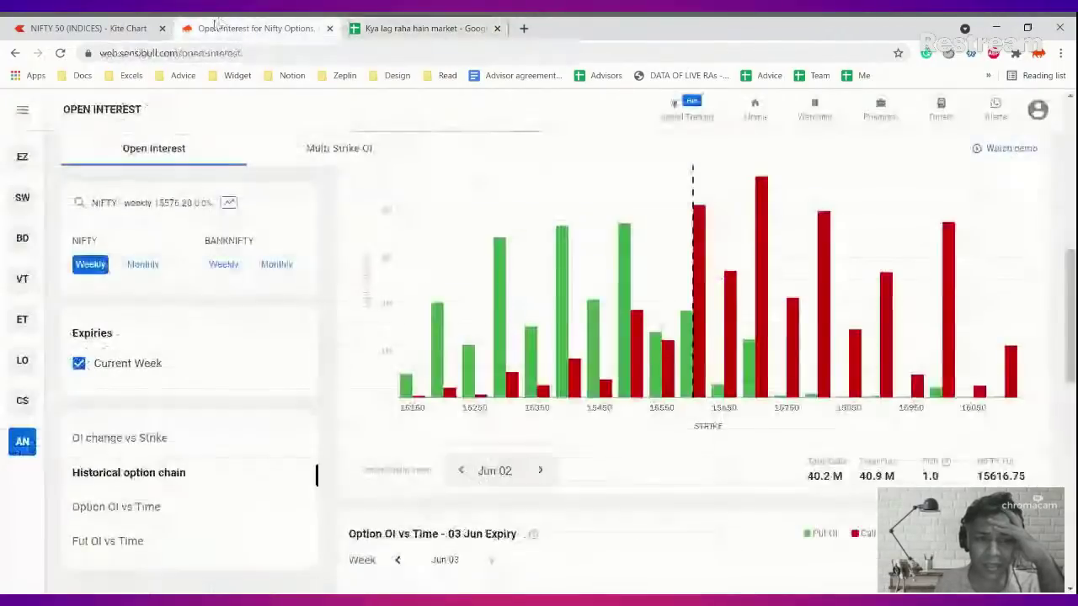
pyautogui.scroll(-1, 931, 405)
pyautogui.scroll(3, 931, 405)
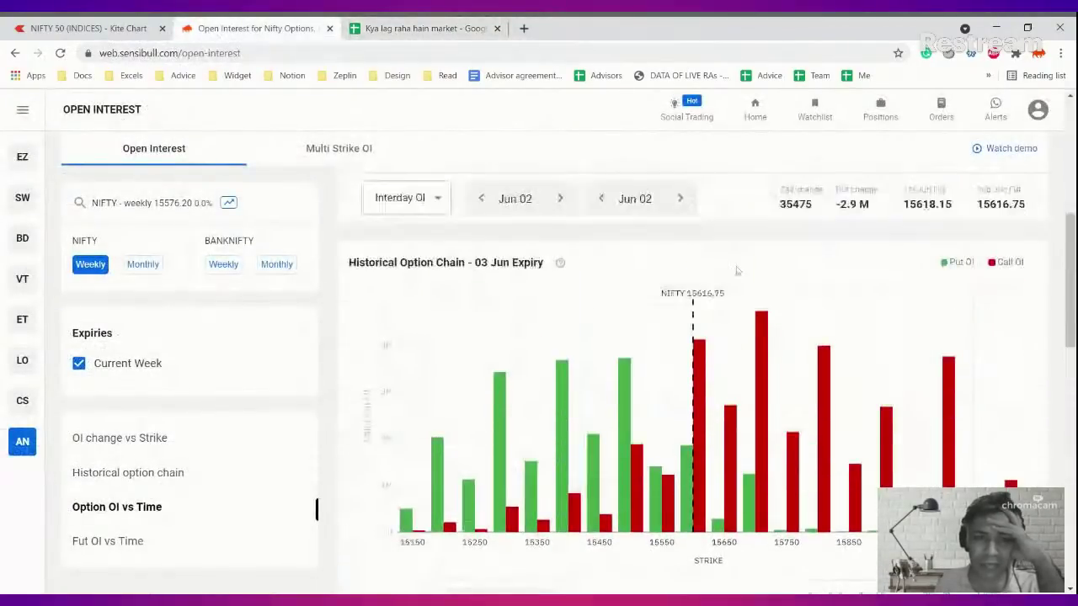
pyautogui.click(421, 28)
pyautogui.click(470, 149)
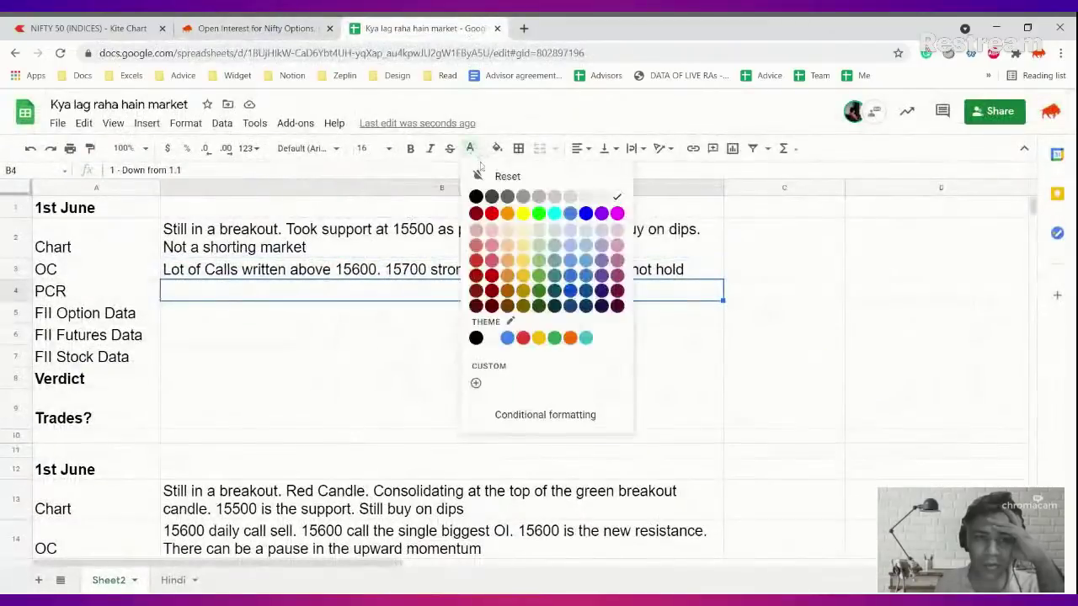
pyautogui.click(479, 195)
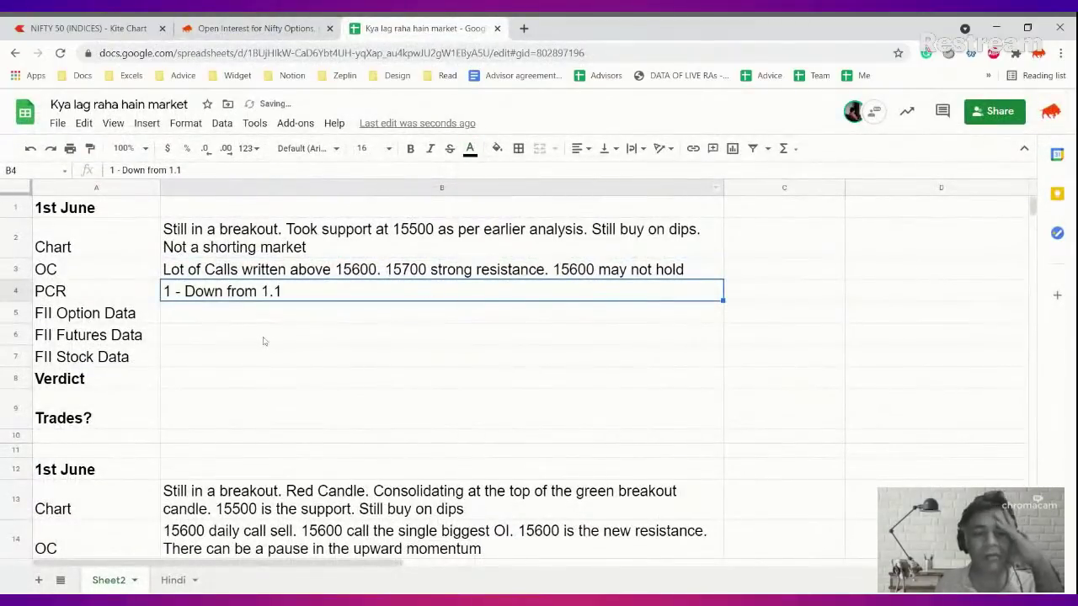
# Examine Sensibull's historical call and put open interest by strike for the 03 Jun expiry, and return to the market sheet
pyautogui.click(253, 28)
pyautogui.scroll(-1, 465, 299)
pyautogui.scroll(4, 438, 312)
pyautogui.scroll(4, 444, 314)
pyautogui.scroll(-8, 497, 320)
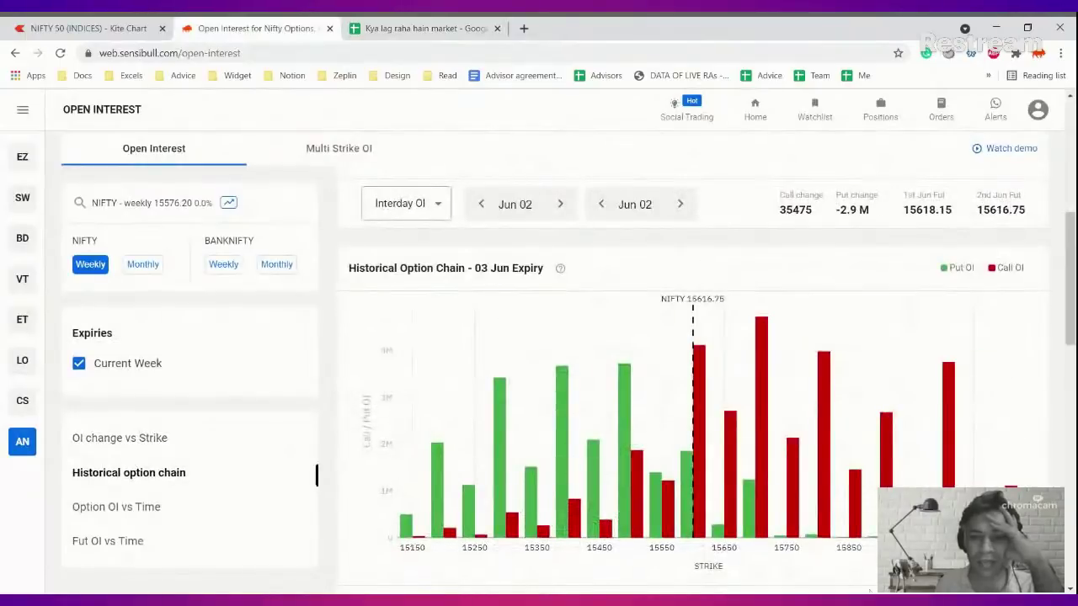
pyautogui.scroll(-1, 722, 362)
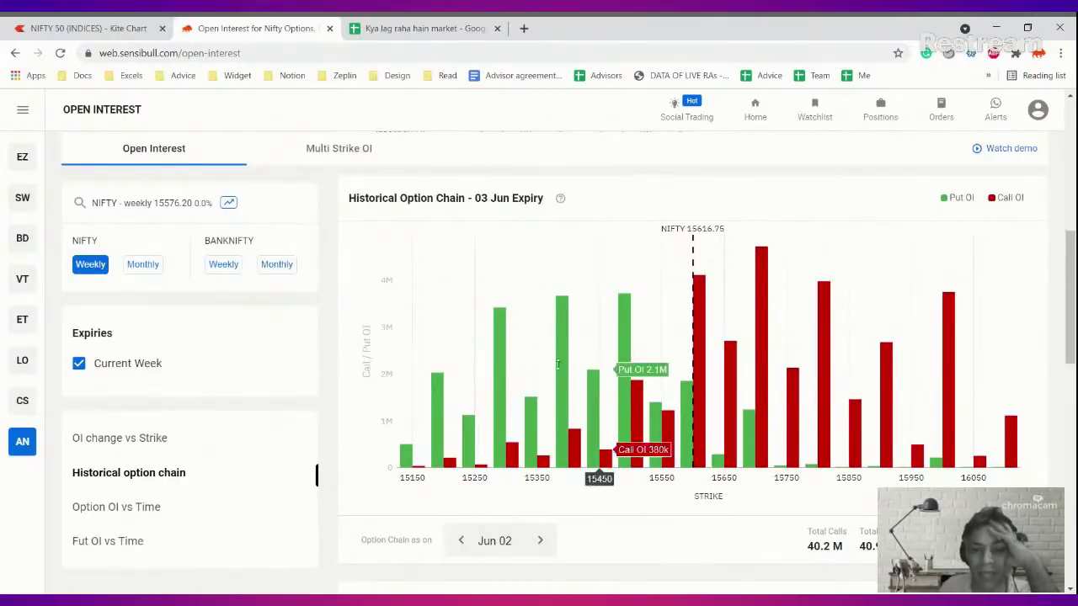
pyautogui.click(51, 21)
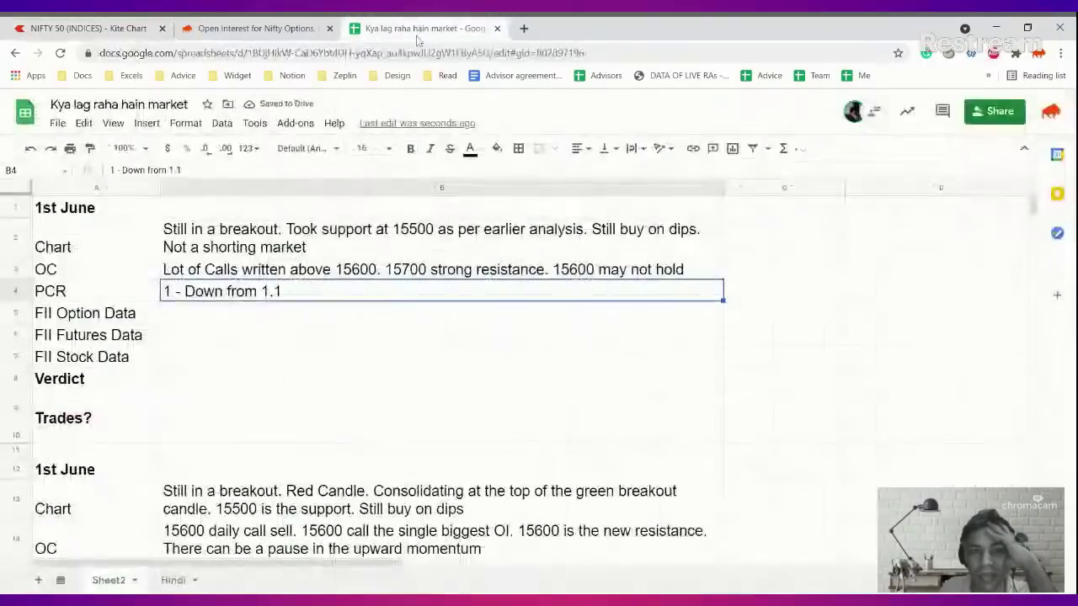
pyautogui.hotkey('ctrl', '3')
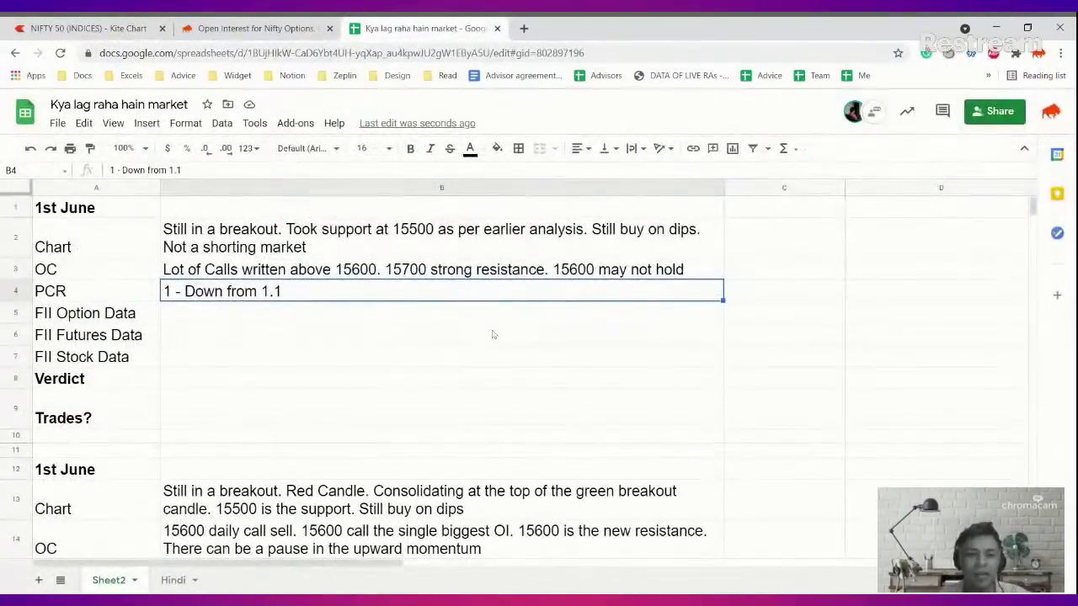
# Compare the put and call open interest around the 15500 strike in Sensibull with the NIFTY 50 price chart in Kite
pyautogui.click(253, 28)
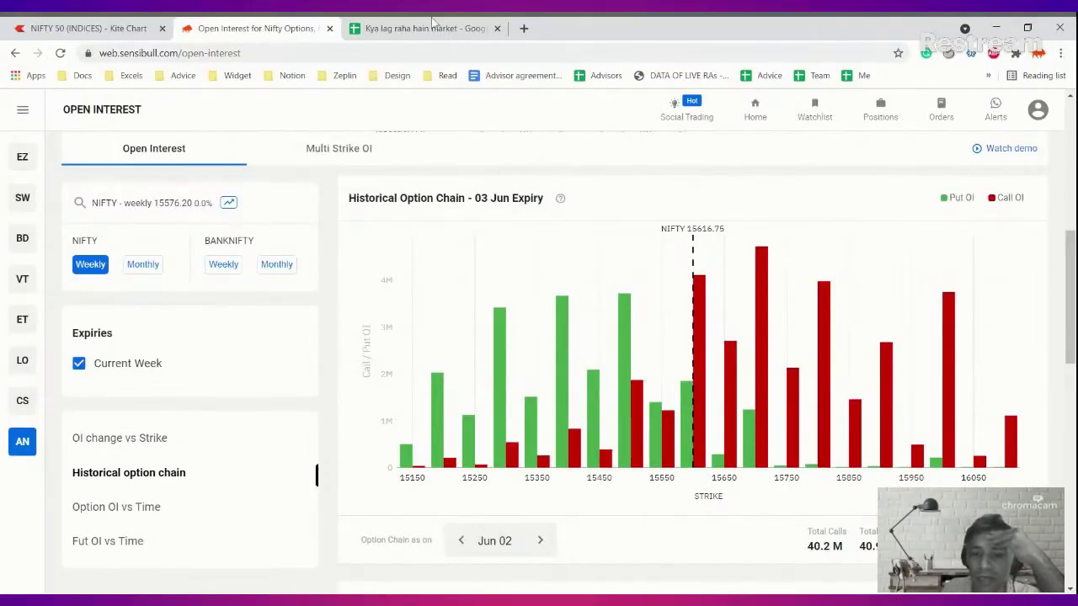
pyautogui.click(85, 27)
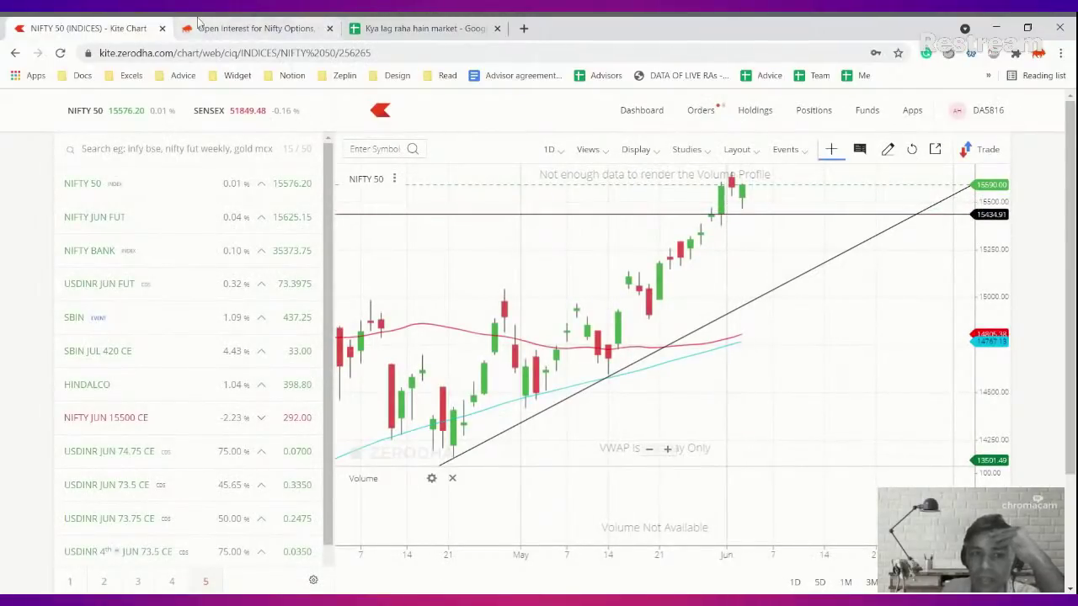
pyautogui.click(236, 28)
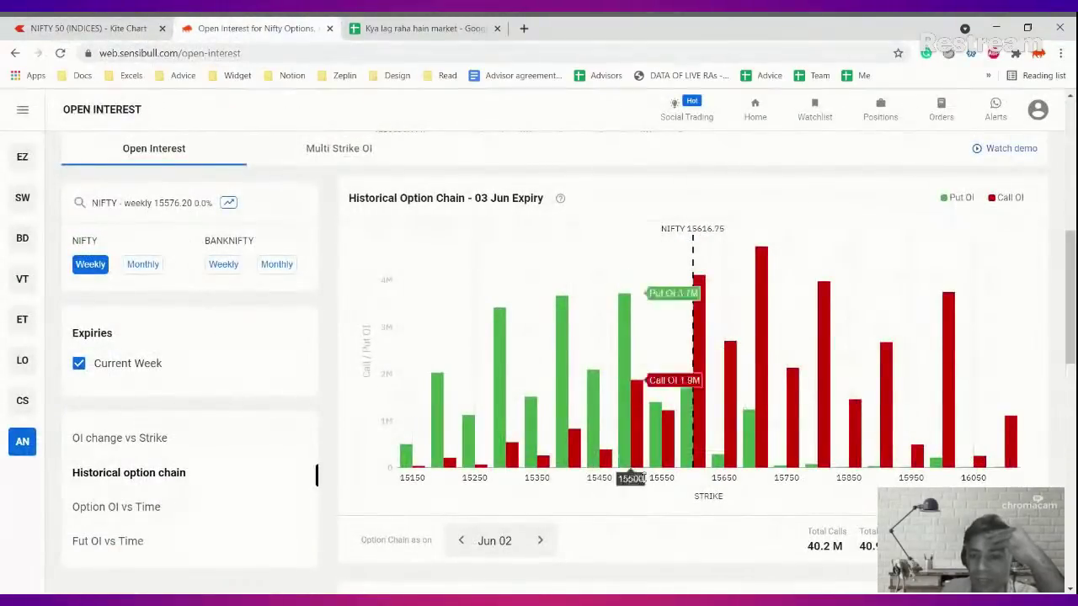
pyautogui.click(89, 28)
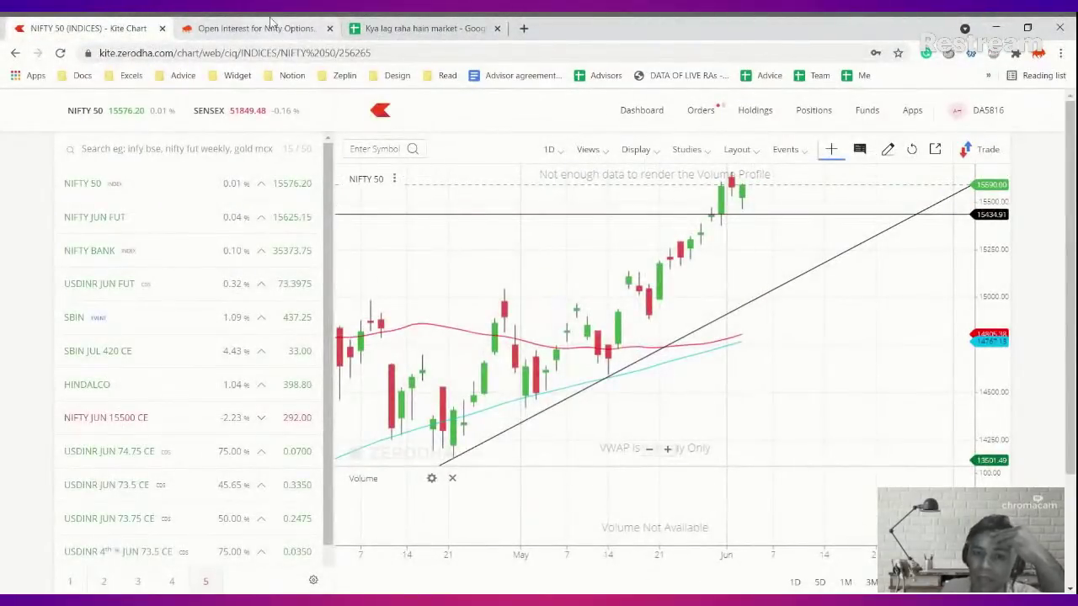
# Review the open interest at the 15700 and 15500 strikes in Sensibull alongside the daily NIFTY 50 chart in Kite
pyautogui.hotkey('ctrl', 'Tab')
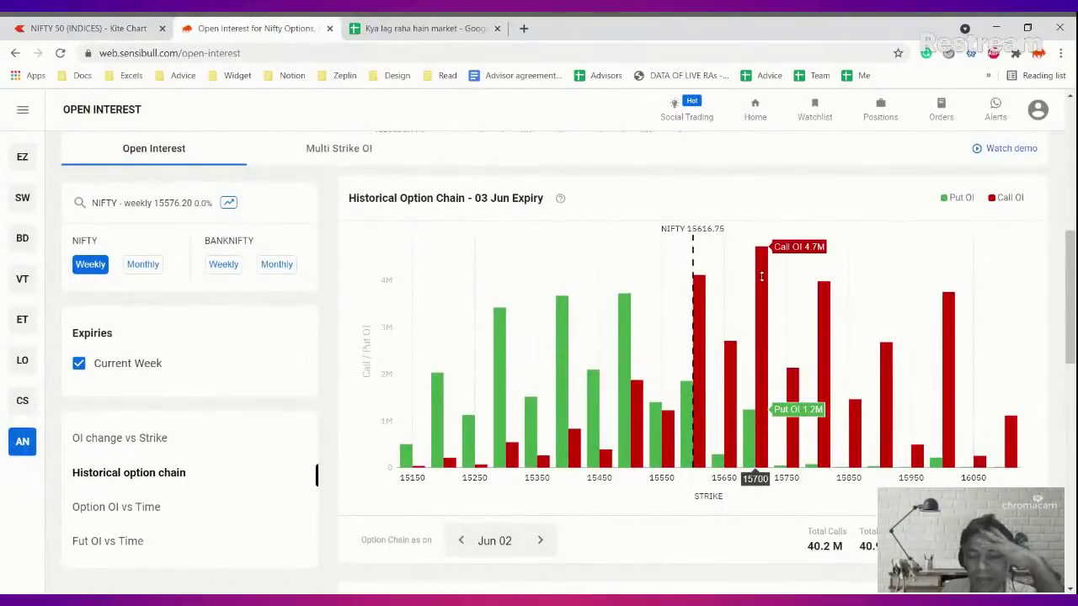
pyautogui.click(84, 27)
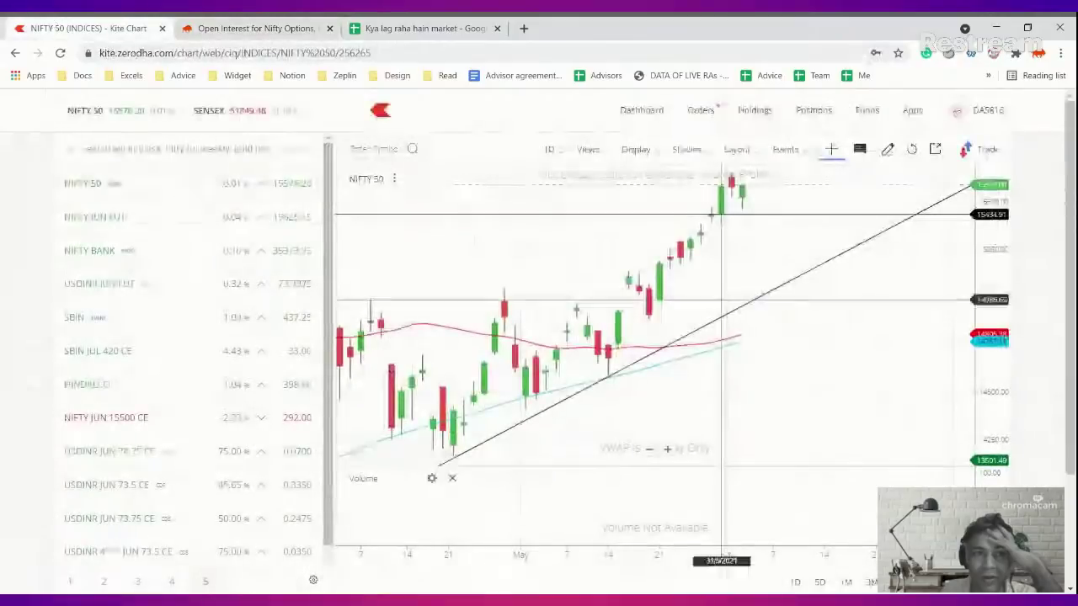
pyautogui.scroll(-3, 722, 172)
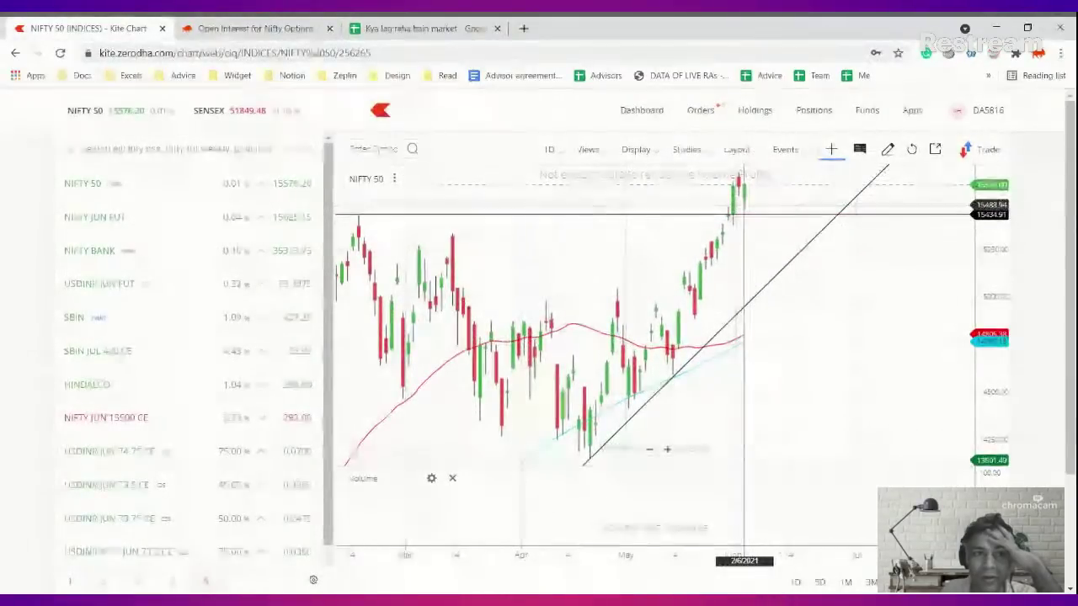
pyautogui.click(396, 23)
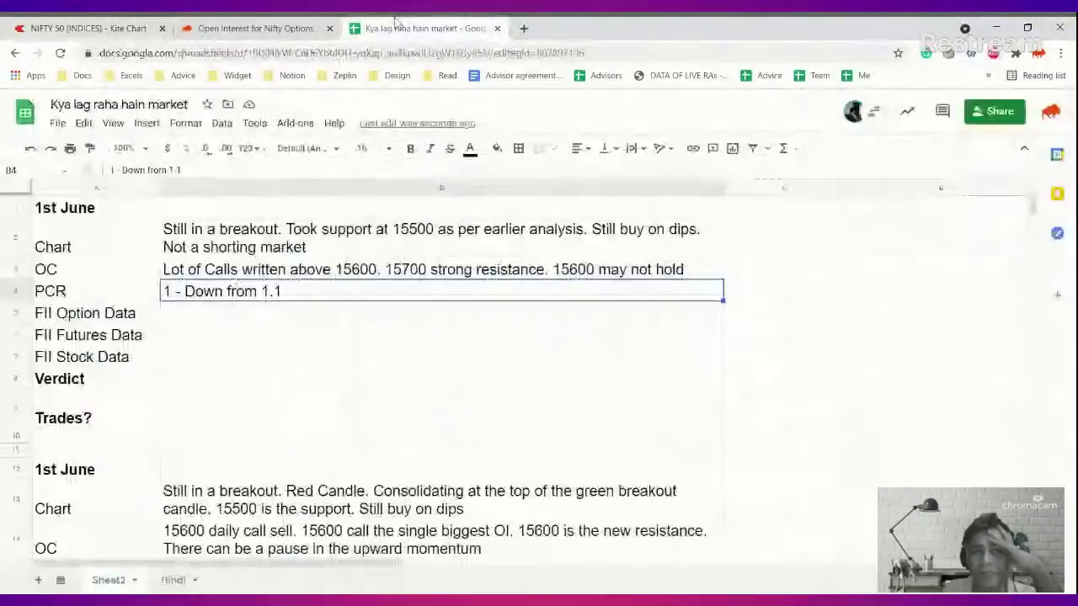
pyautogui.click(253, 28)
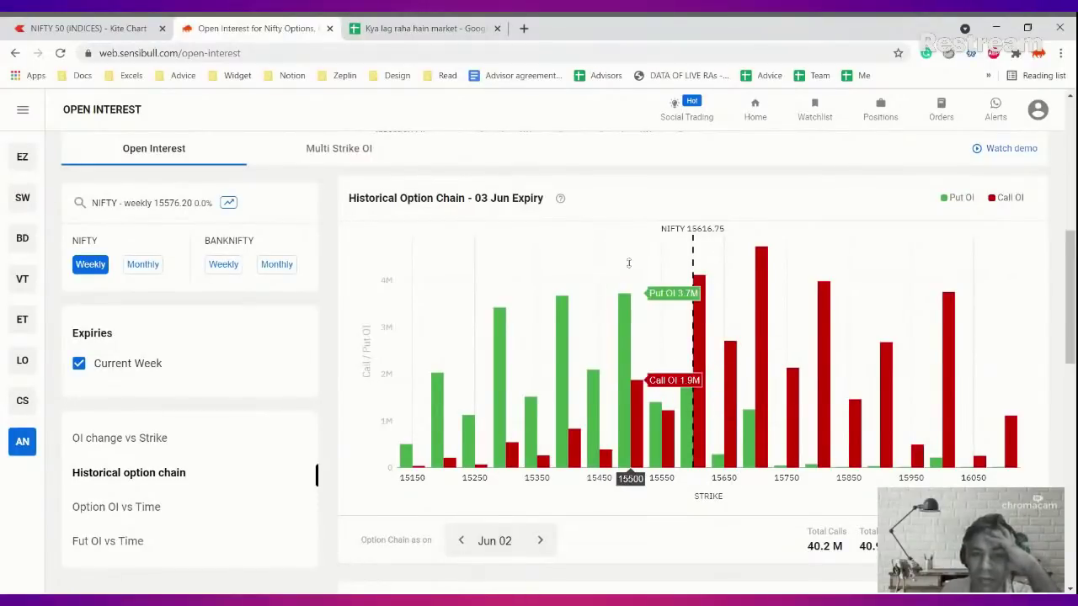
# In the market sheet, append "15500 is a mid term supports. All resistances are temporary" to the Chart note in cell B2
pyautogui.click(390, 21)
pyautogui.doubleClick(388, 249)
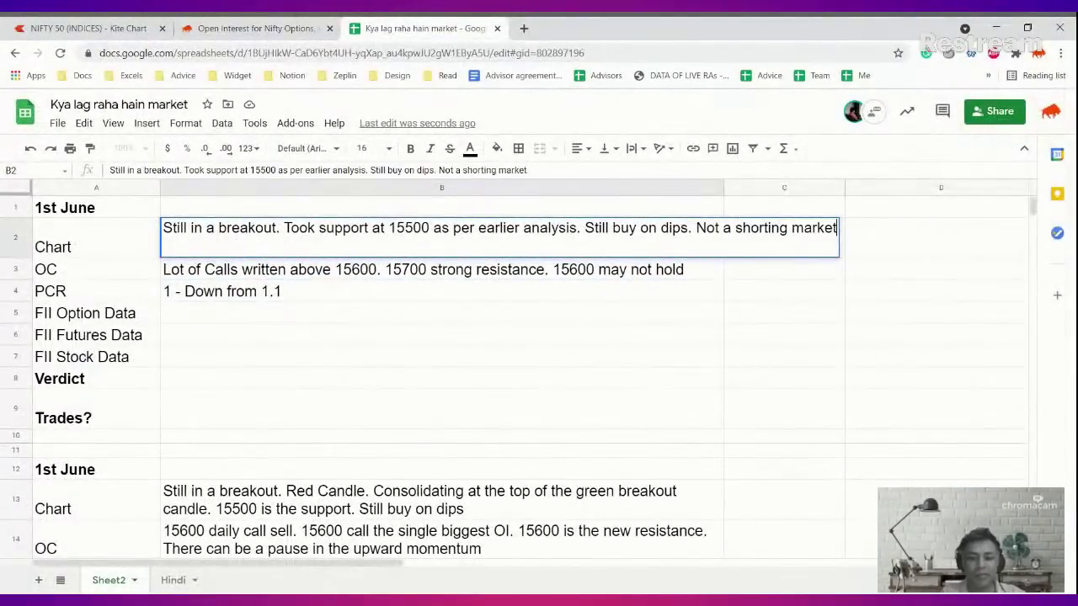
pyautogui.write('. 15500')
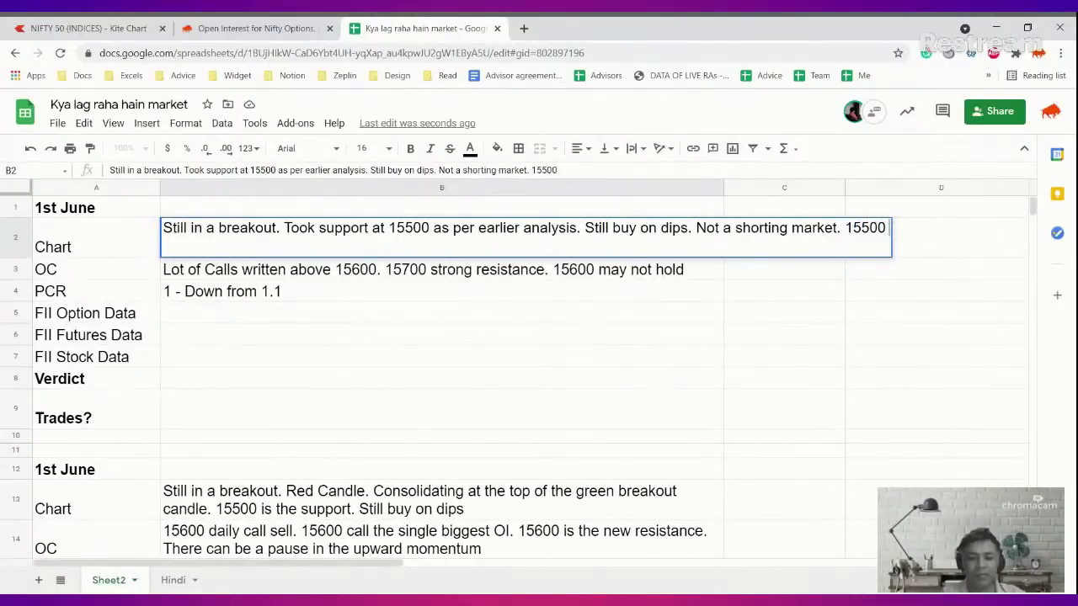
pyautogui.write(' is a long ter')
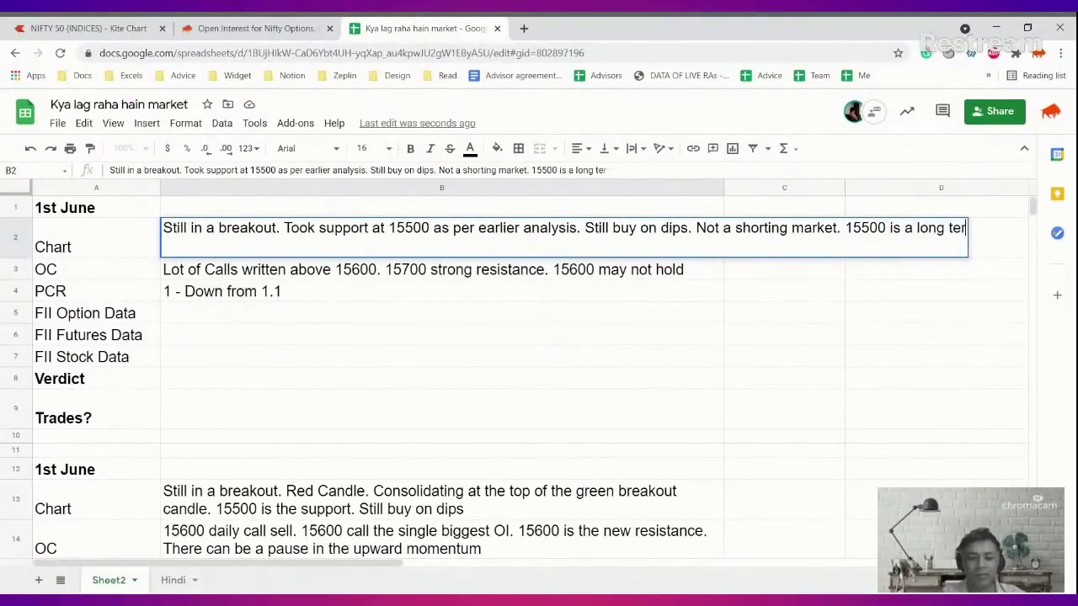
pyautogui.press('BackSpace')
pyautogui.press('BackSpace')
pyautogui.press('BackSpace')
pyautogui.press('BackSpace')
pyautogui.press('BackSpace')
pyautogui.press('BackSpace')
pyautogui.press('BackSpace')
pyautogui.write('mod')
pyautogui.press('BackSpace')
pyautogui.press('BackSpace')
pyautogui.write('id term sup')
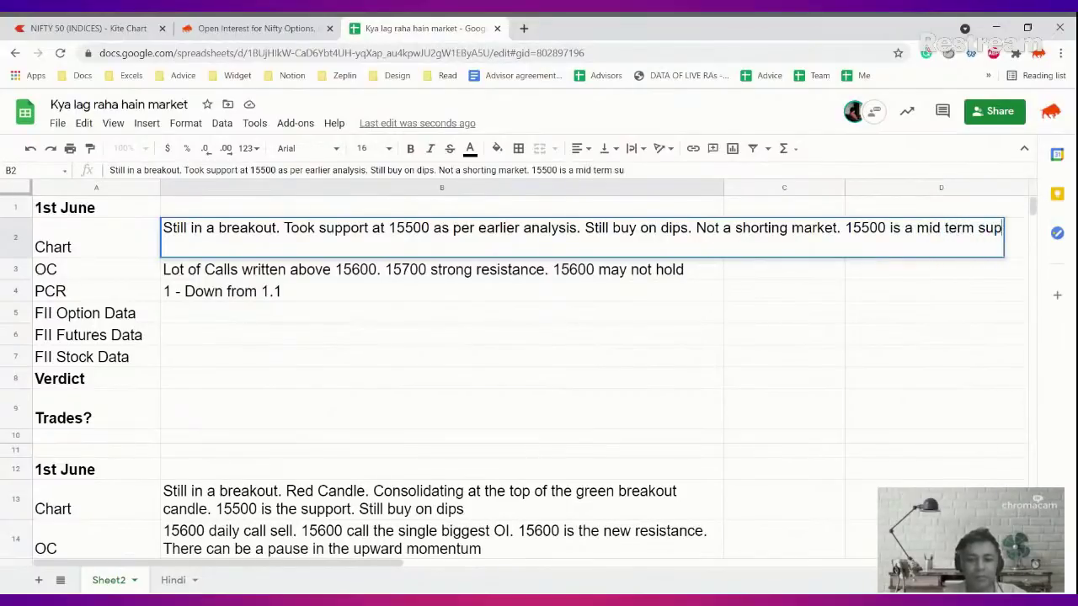
pyautogui.write('ports. All resiatanc')
pyautogui.write('tac')
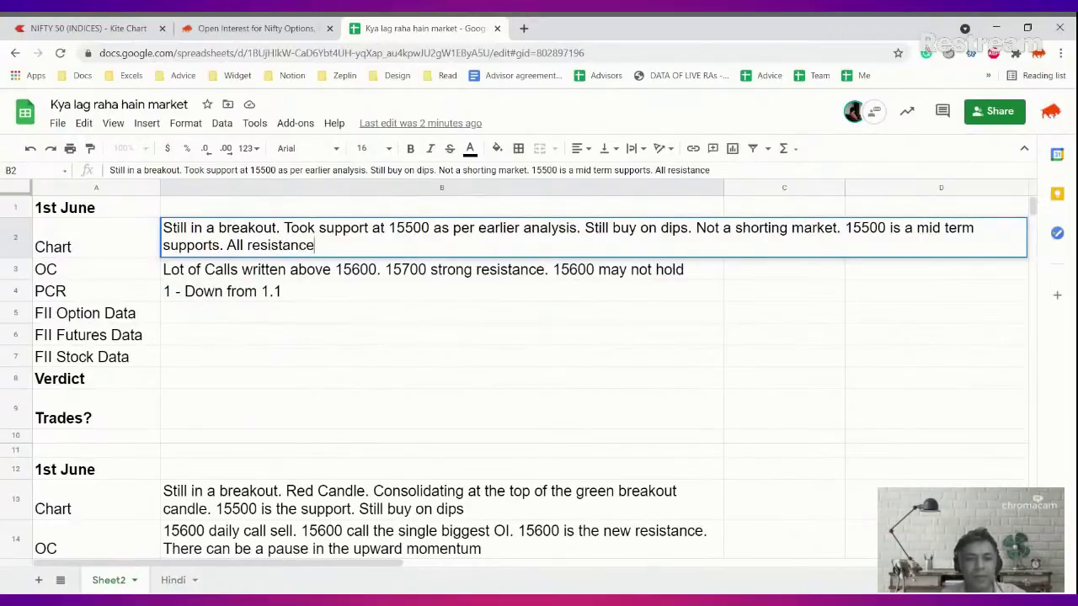
pyautogui.write('porary')
pyautogui.press('Return')
# Check the 02 Jun FII DII data in Sensibull, and set the hidden FII Option Data note in sheet cell B5 to black text
pyautogui.click(441, 312)
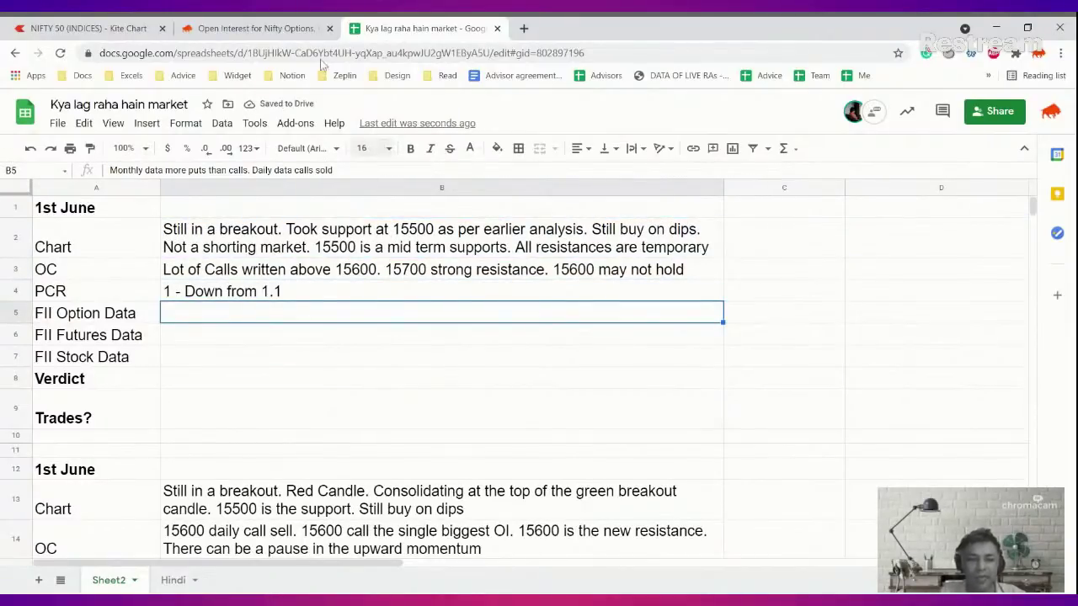
pyautogui.click(228, 26)
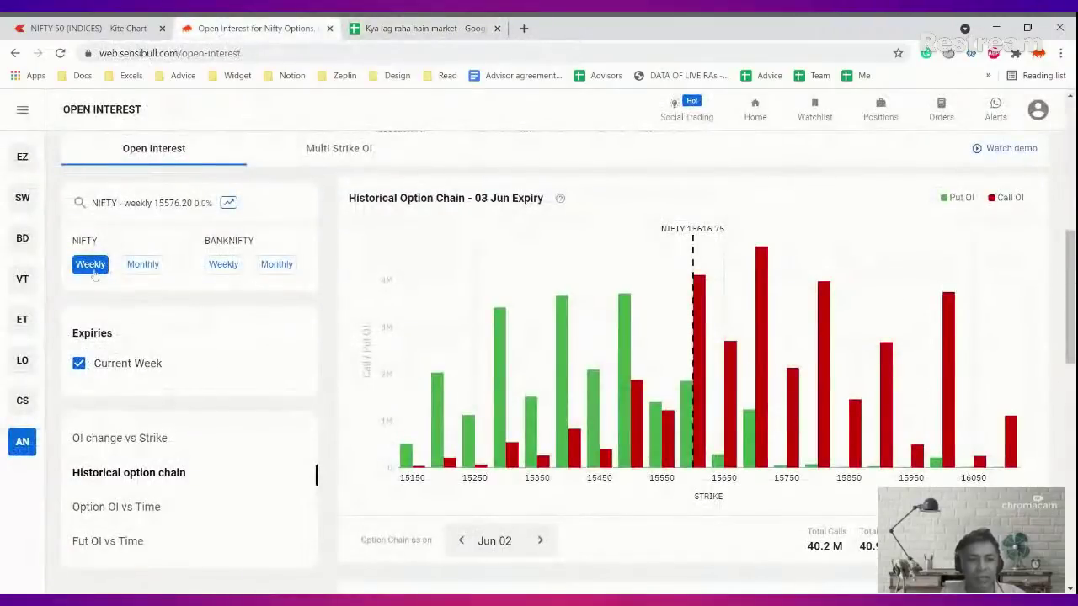
pyautogui.moveTo(26, 446)
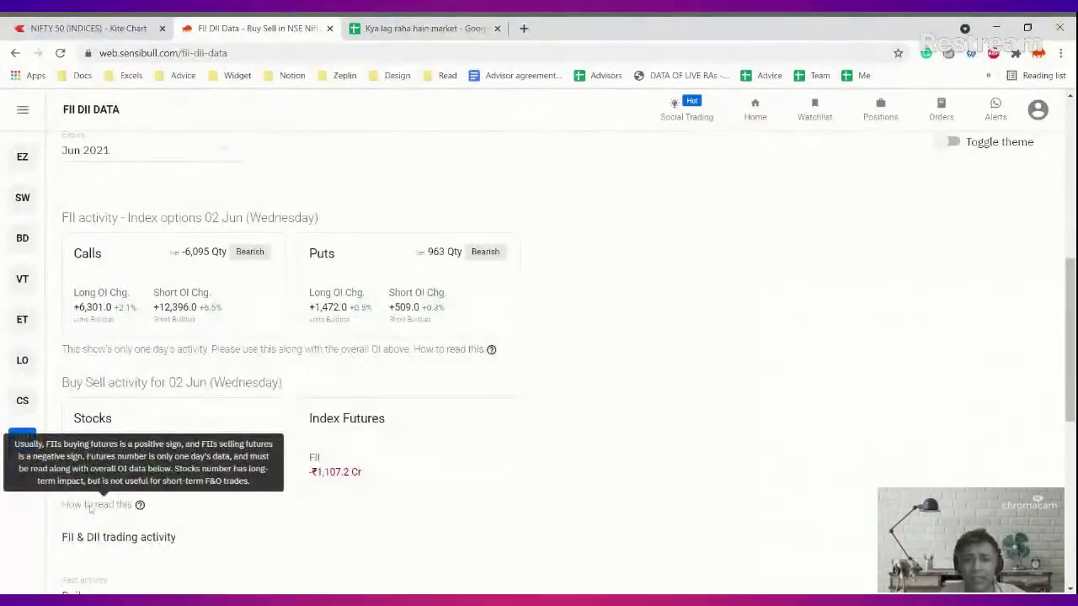
pyautogui.scroll(-2, 329, 313)
pyautogui.scroll(5, 329, 312)
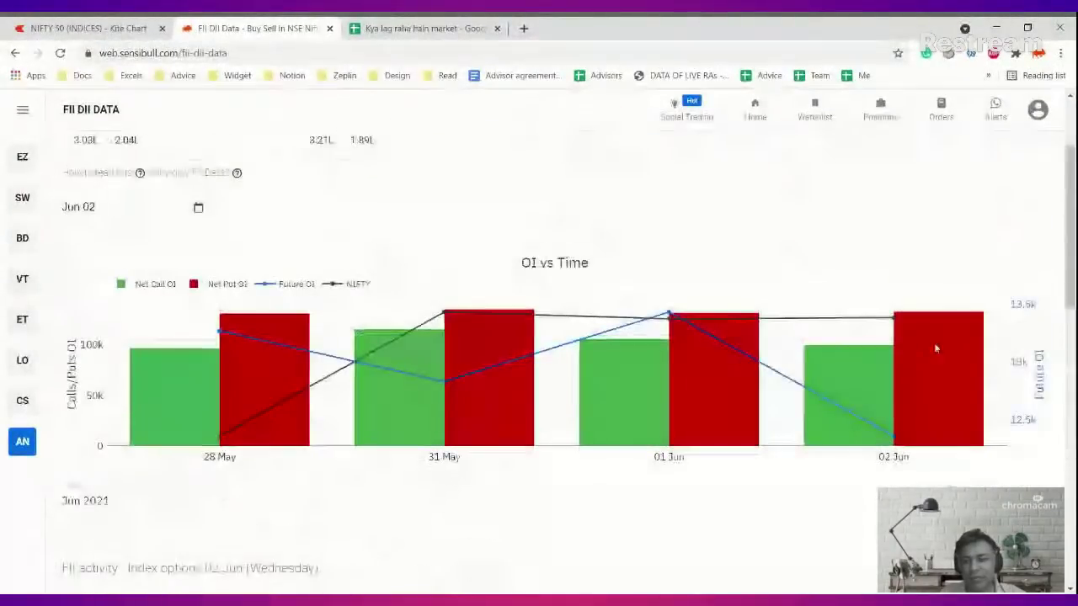
pyautogui.scroll(-2, 865, 406)
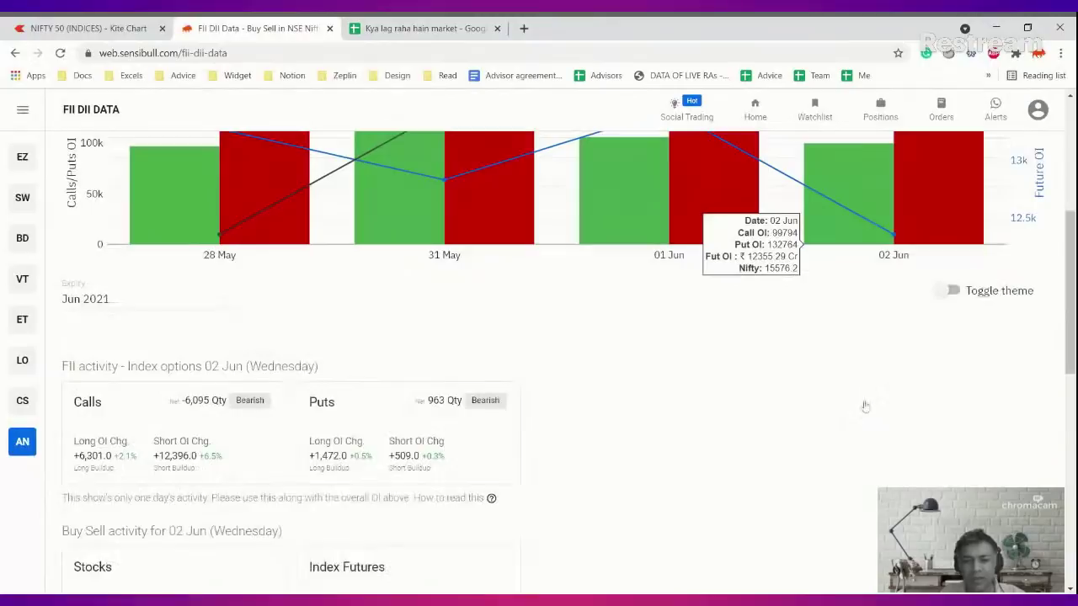
pyautogui.scroll(-2, 865, 407)
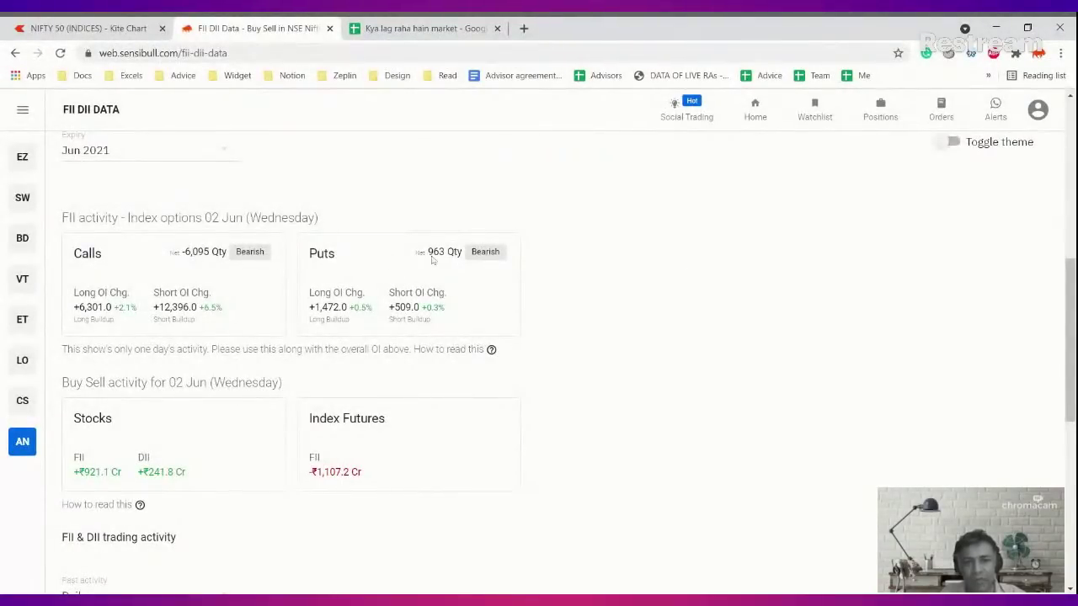
pyautogui.click(389, 27)
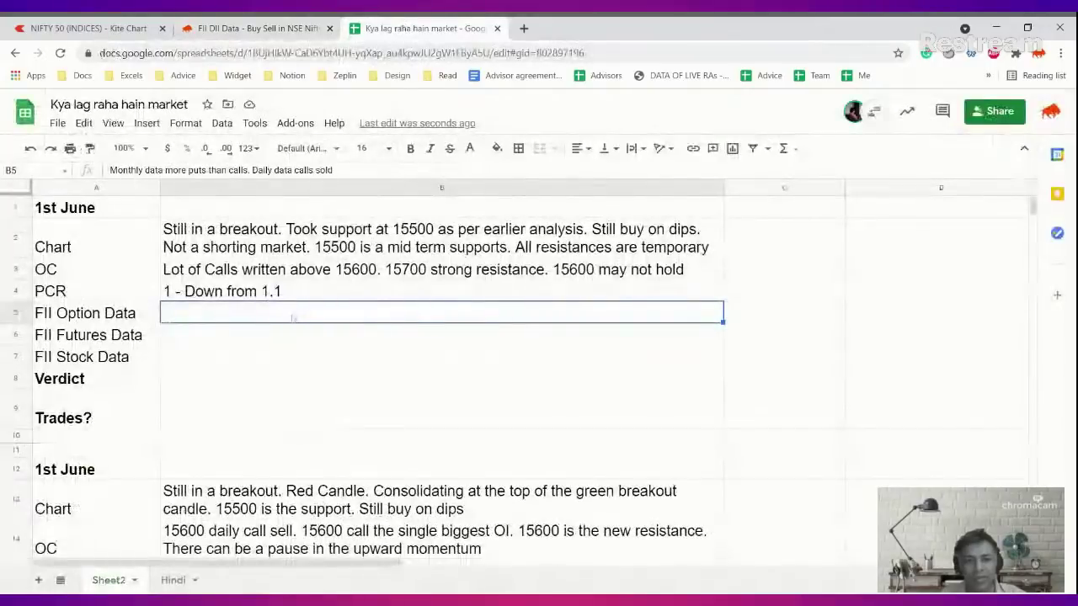
pyautogui.click(497, 149)
pyautogui.click(470, 148)
pyautogui.click(476, 196)
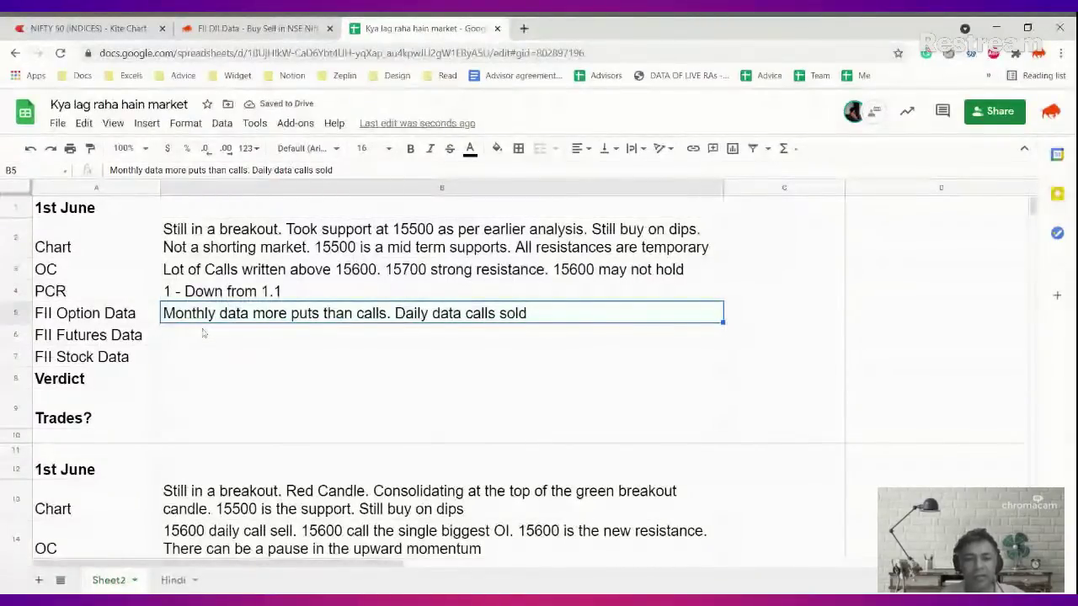
pyautogui.press('Return')
pyautogui.write('(midly')
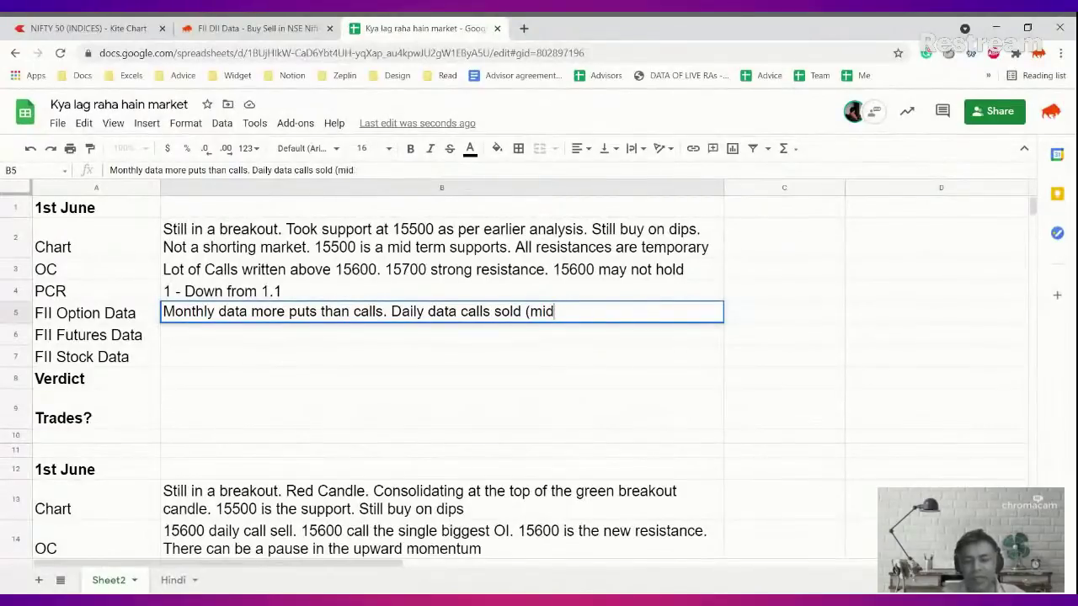
pyautogui.press('BackSpace')
pyautogui.press('BackSpace')
pyautogui.press('BackSpace')
pyautogui.press('BackSpace')
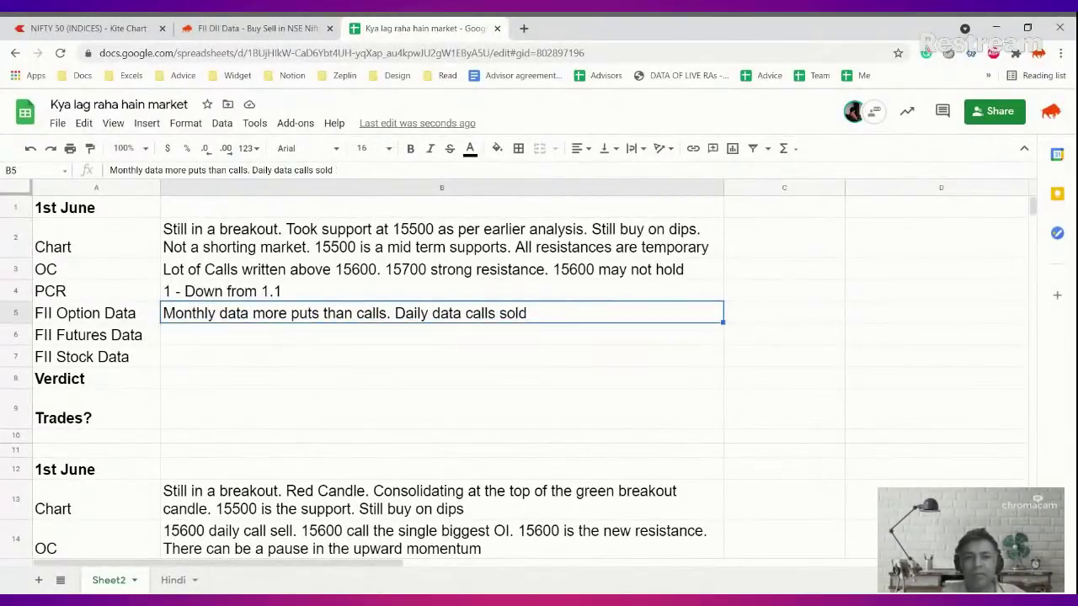
# Examine the FII call and put quantities for 02 Jun in Sensibull against the daily trading activity of previous days
pyautogui.click(280, 32)
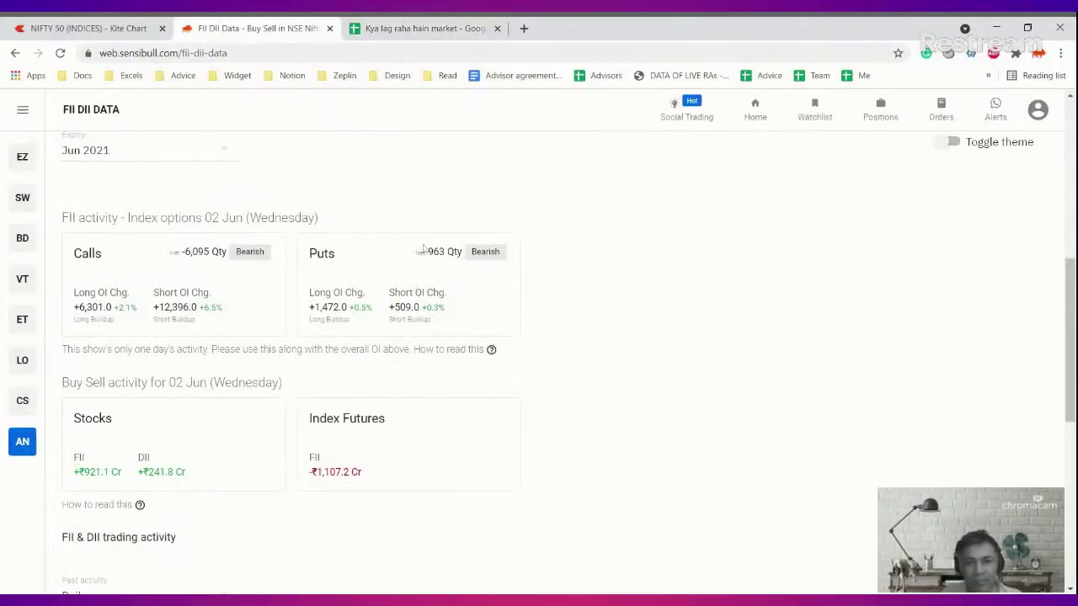
pyautogui.scroll(-5, 404, 286)
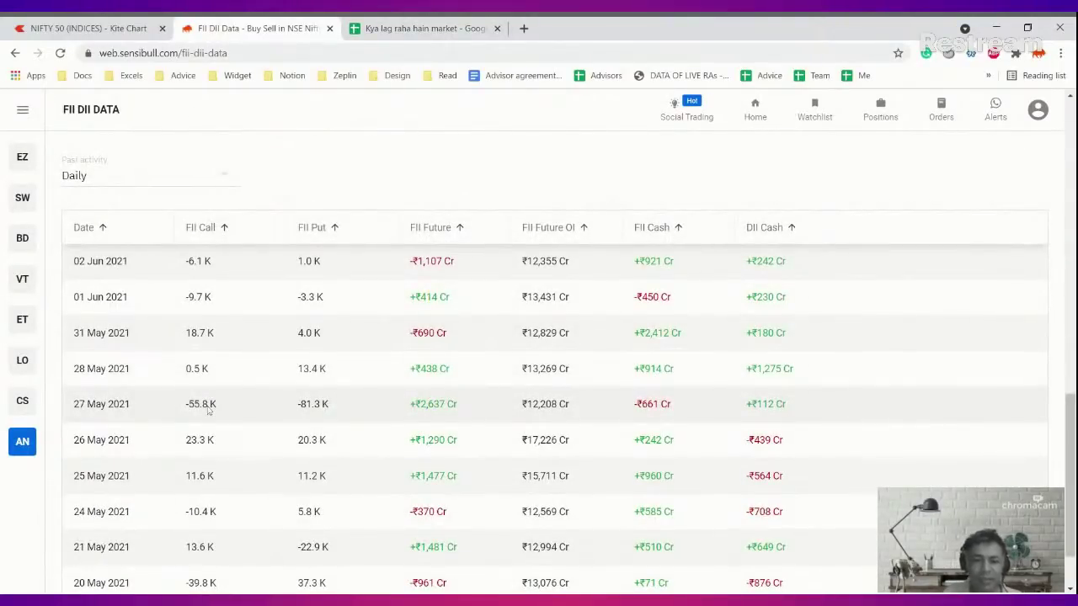
pyautogui.scroll(-1, 202, 440)
pyautogui.scroll(-1, 202, 440)
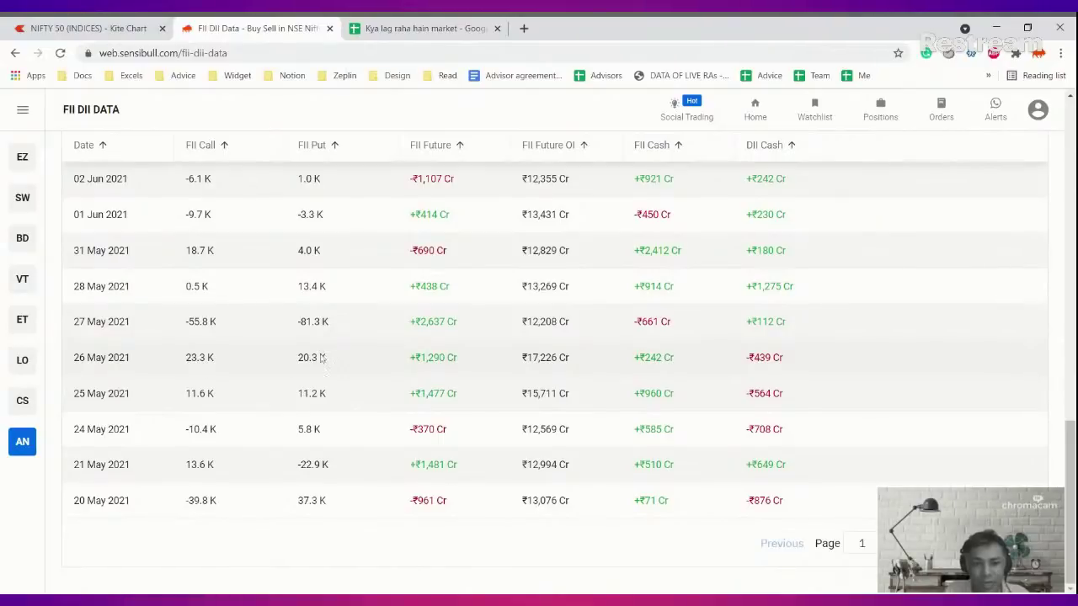
pyautogui.scroll(4, 317, 506)
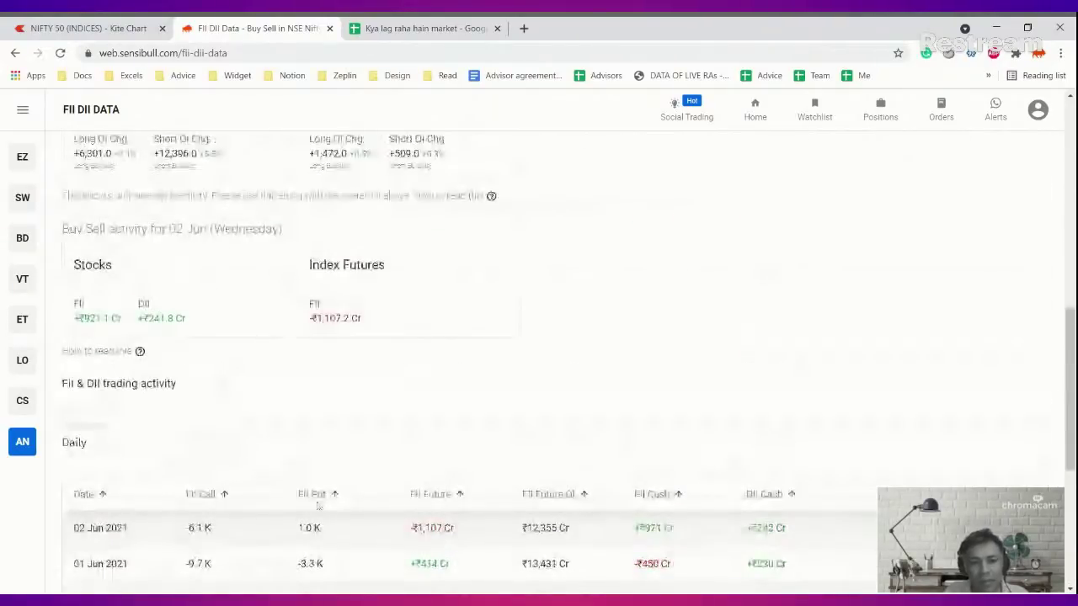
pyautogui.scroll(3, 318, 506)
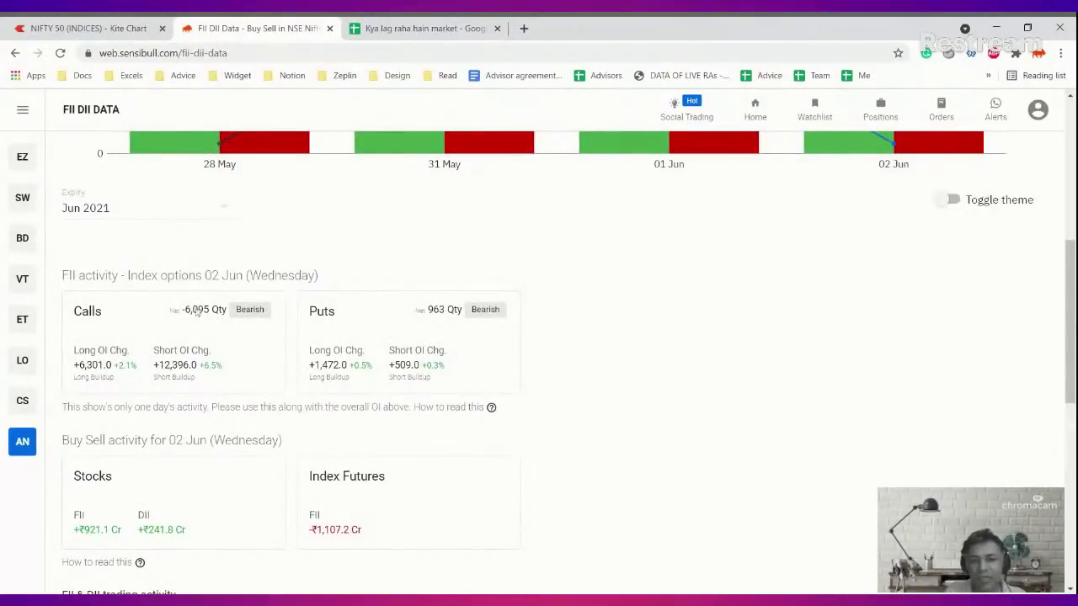
pyautogui.moveTo(171, 311); pyautogui.dragTo(261, 315)
pyautogui.click(189, 328)
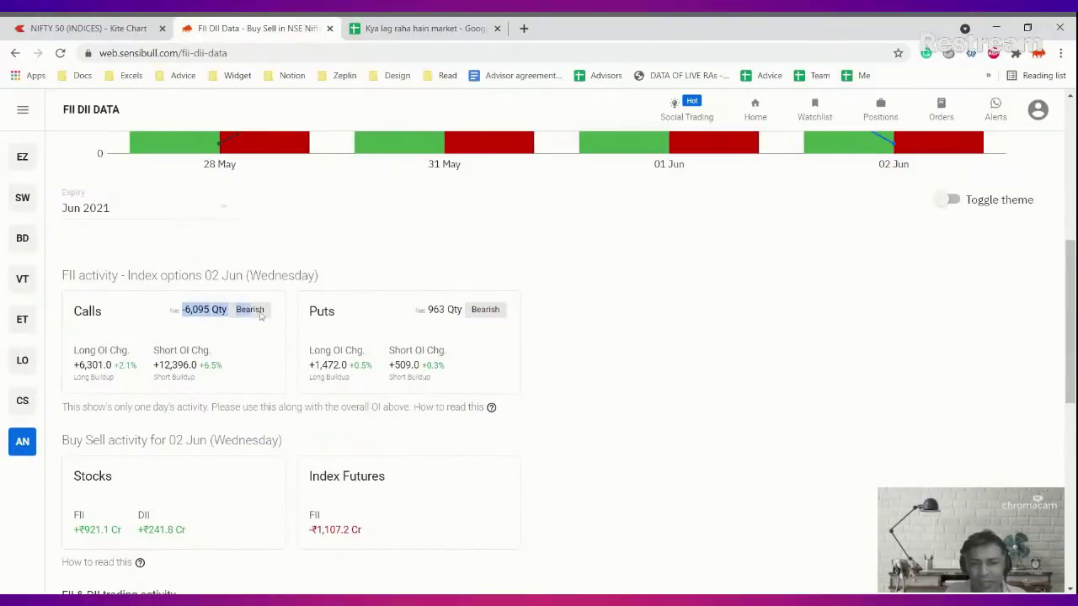
pyautogui.click(200, 318)
# Append ". But no quantity" to the note in sheet cell B5, and set the hidden FII Futures Data note in B6 to black text
pyautogui.click(421, 28)
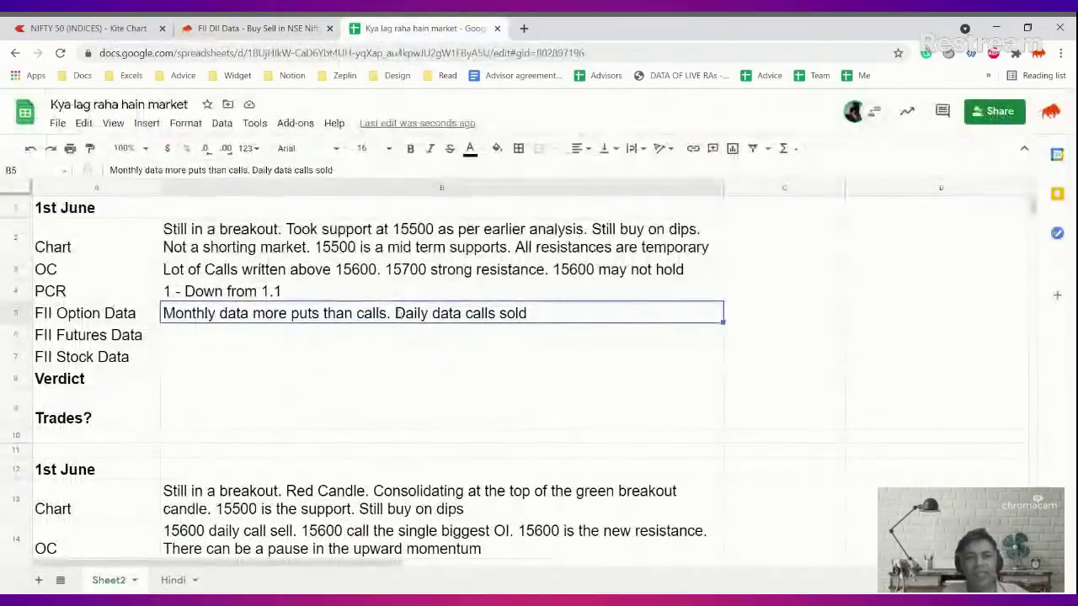
pyautogui.doubleClick(398, 312)
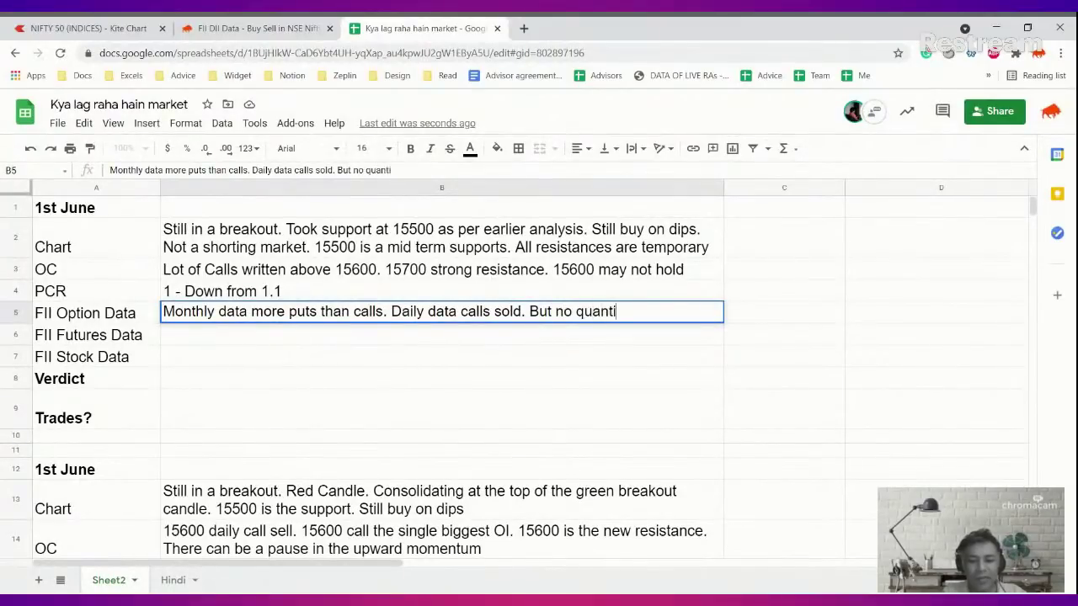
pyautogui.write('But no quantity')
pyautogui.press('Return')
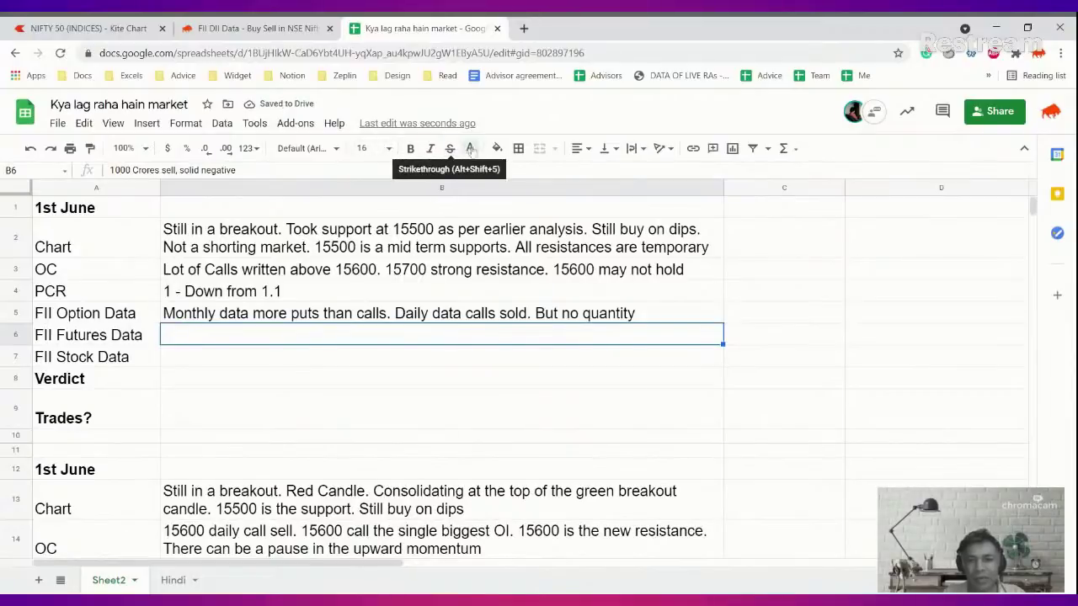
pyautogui.click(470, 149)
pyautogui.click(476, 196)
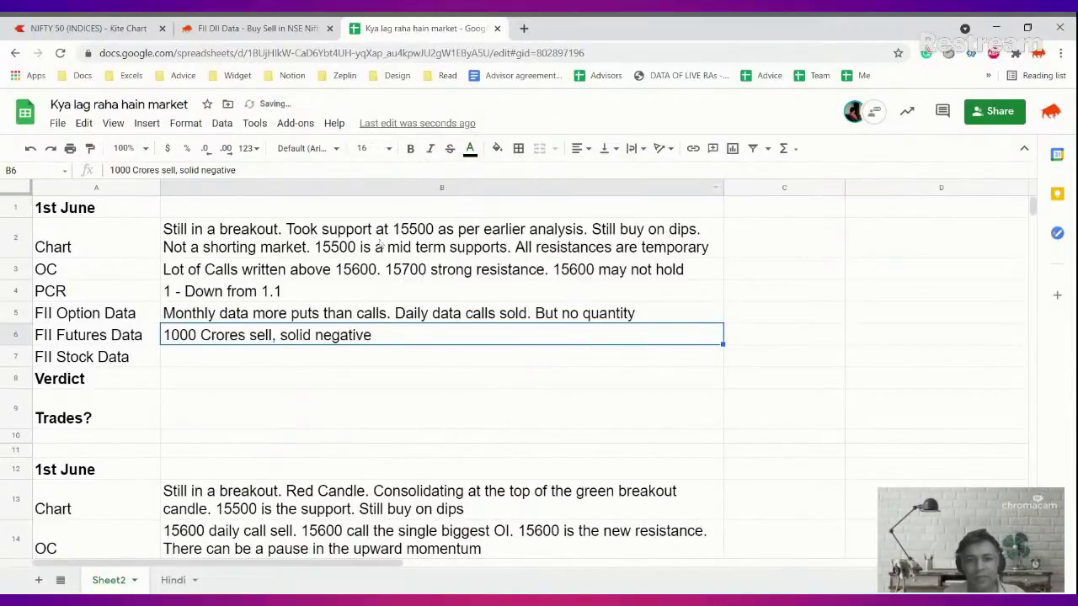
# Check the 02 Jun FII stock activity in Sensibull, and set the hidden FII Stock Data note in sheet cell B7 to black text
pyautogui.click(213, 358)
pyautogui.click(252, 27)
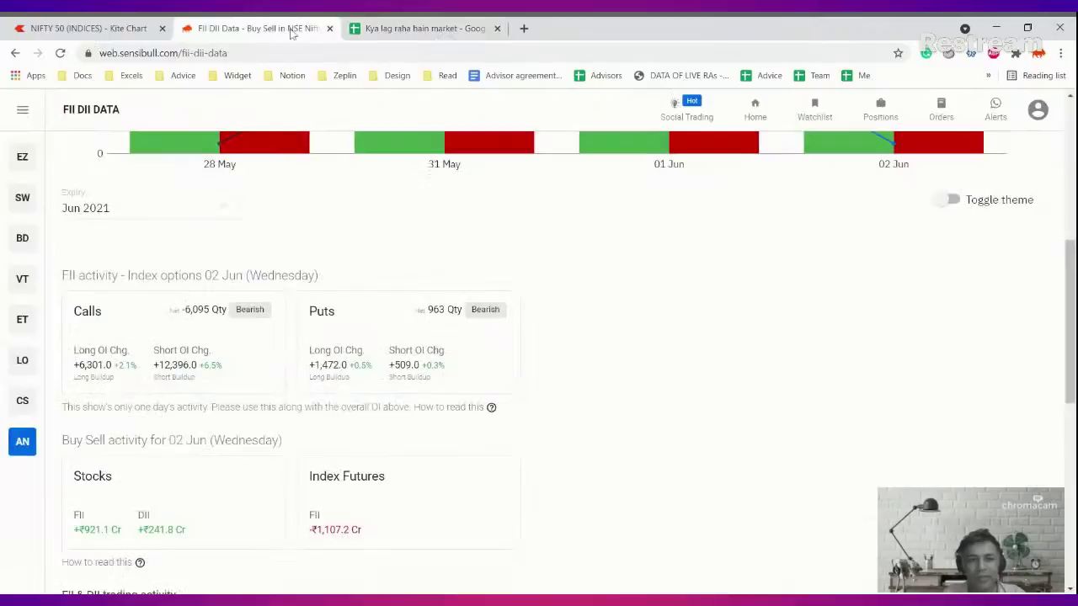
pyautogui.click(421, 28)
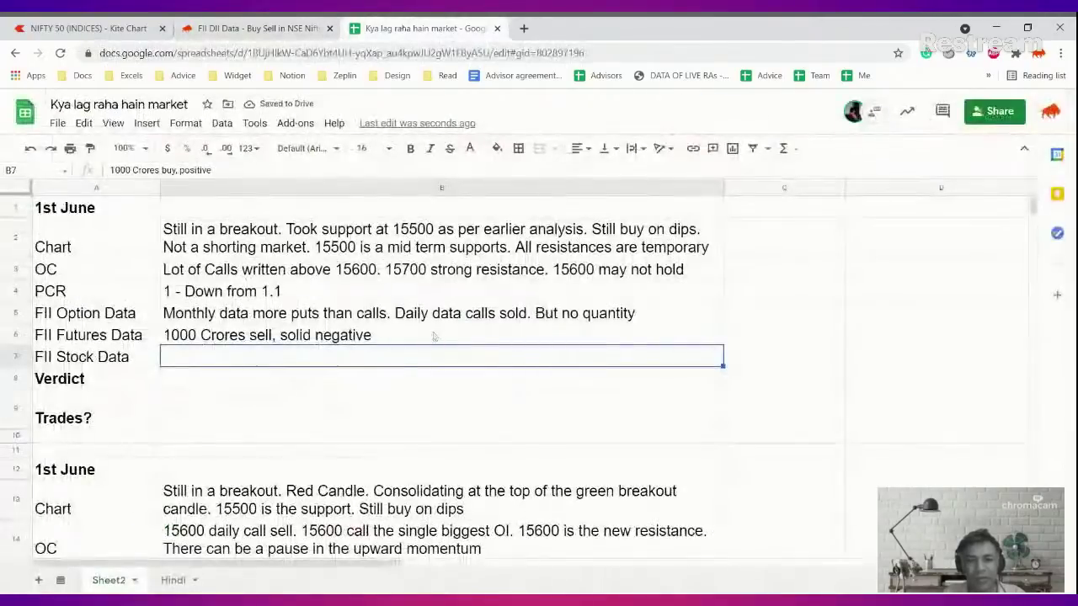
pyautogui.click(497, 149)
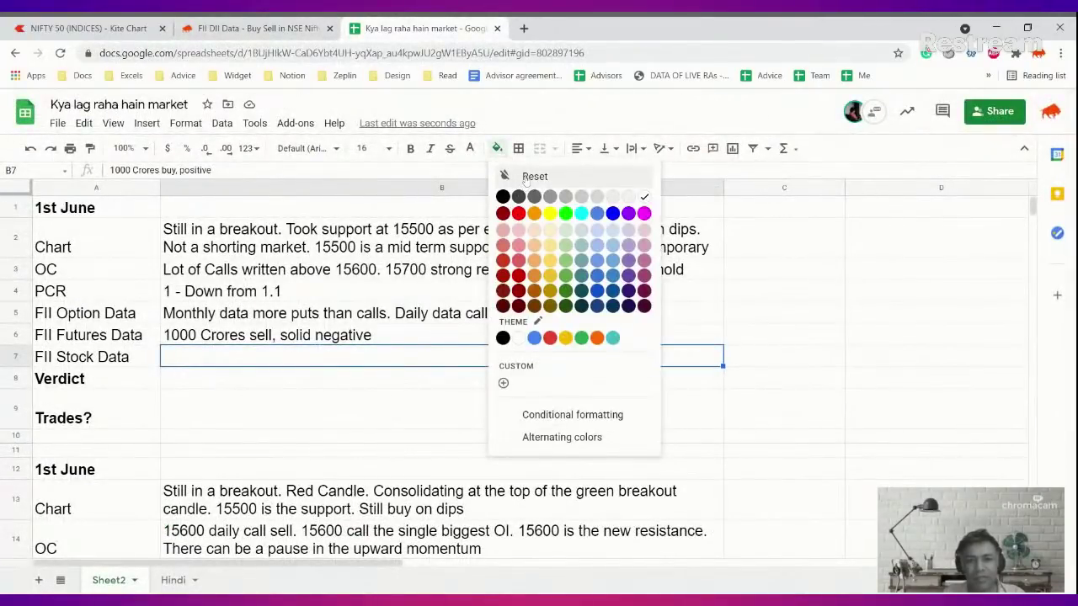
pyautogui.click(526, 177)
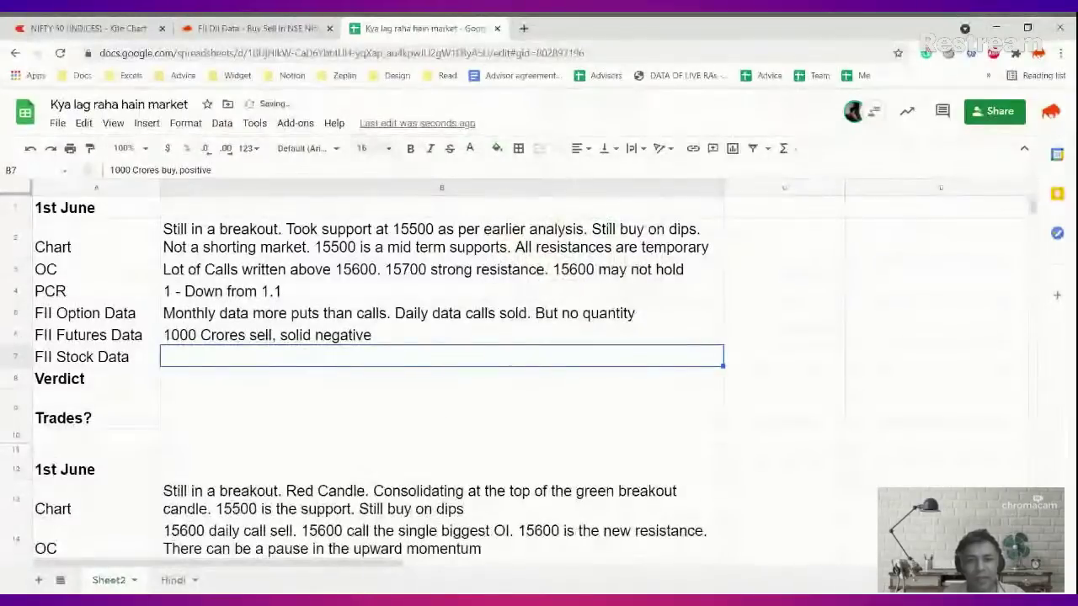
pyautogui.click(470, 149)
pyautogui.click(492, 181)
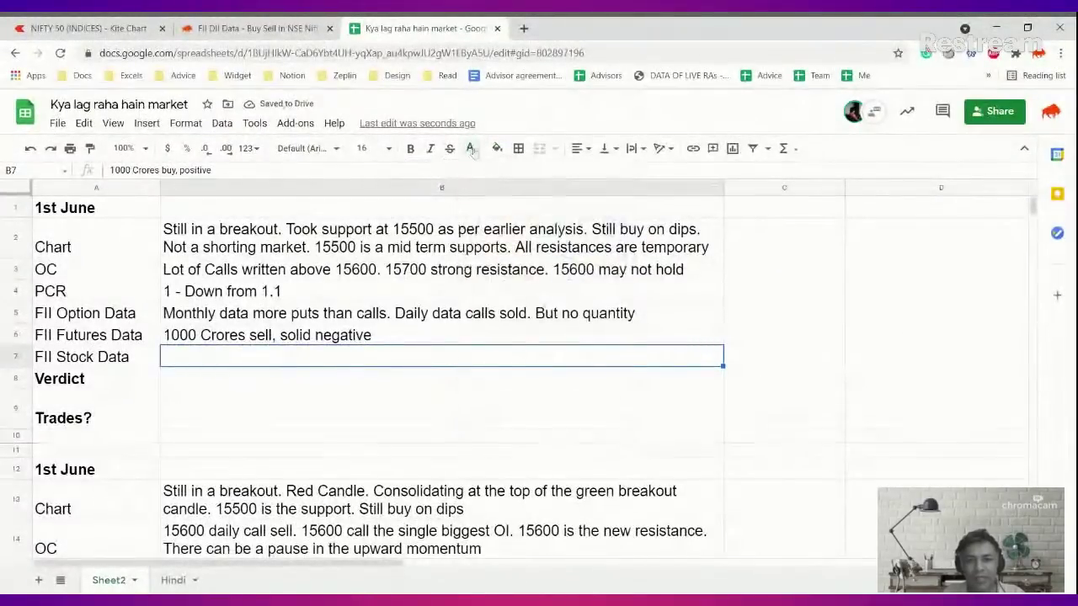
pyautogui.click(470, 148)
pyautogui.click(476, 199)
# Set the hidden Verdict note in cell B8 to black text
pyautogui.click(223, 388)
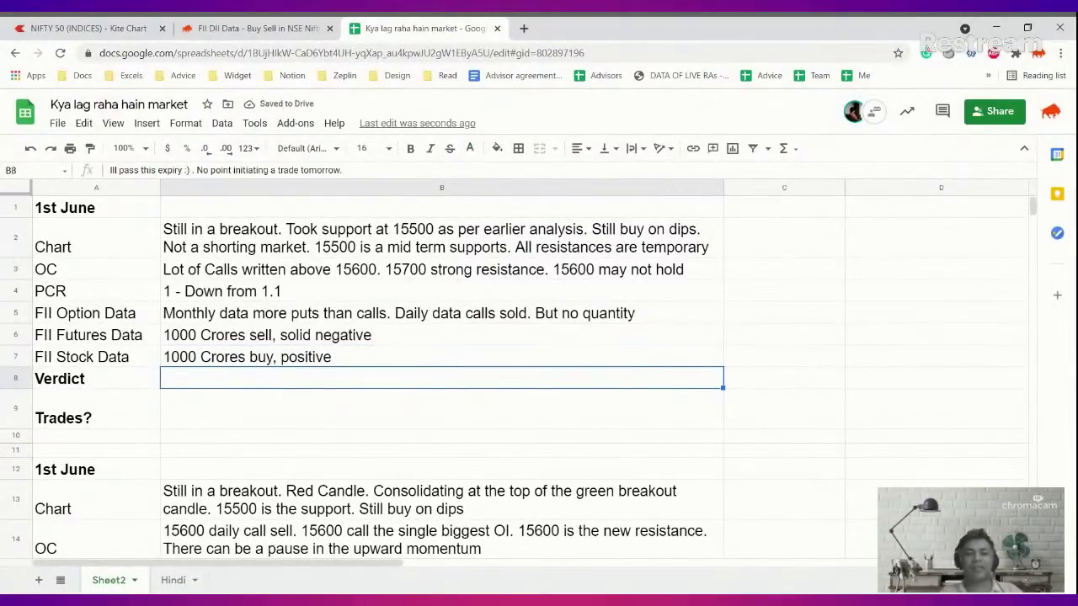
pyautogui.click(497, 148)
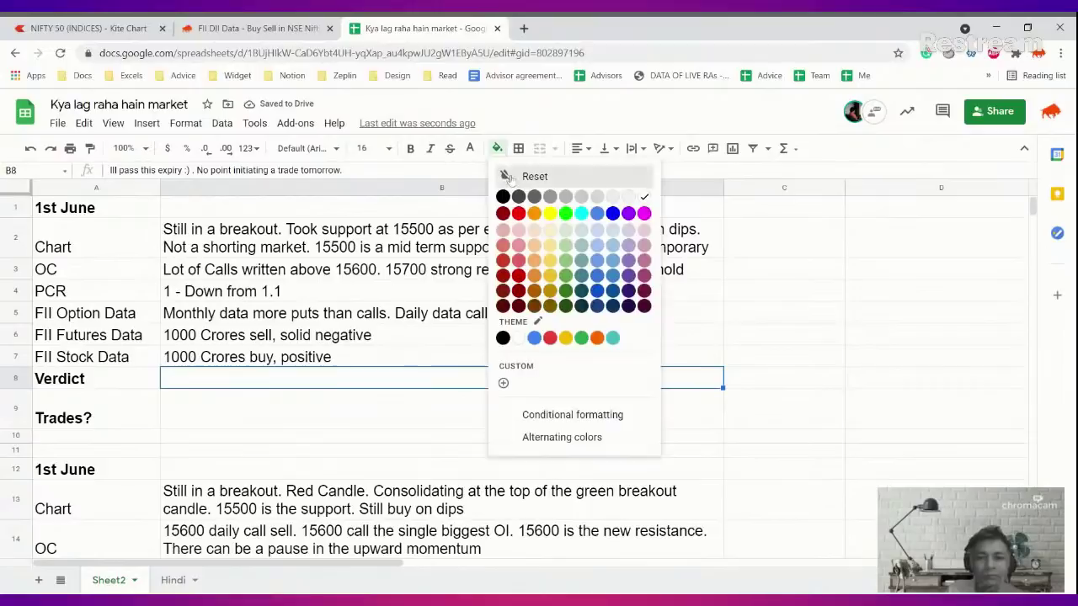
pyautogui.click(509, 275)
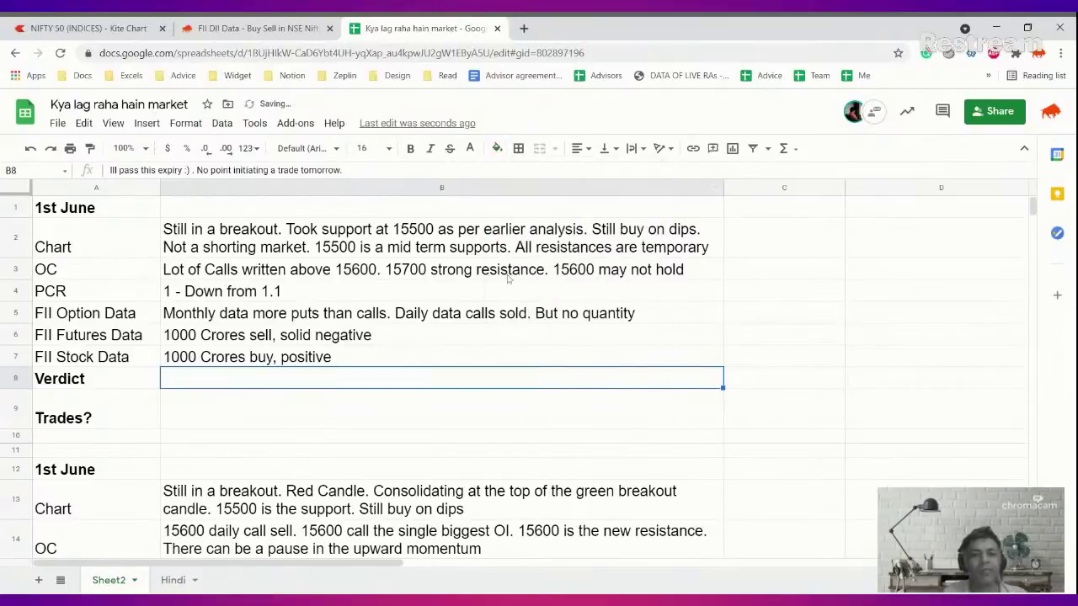
pyautogui.click(470, 148)
pyautogui.click(478, 196)
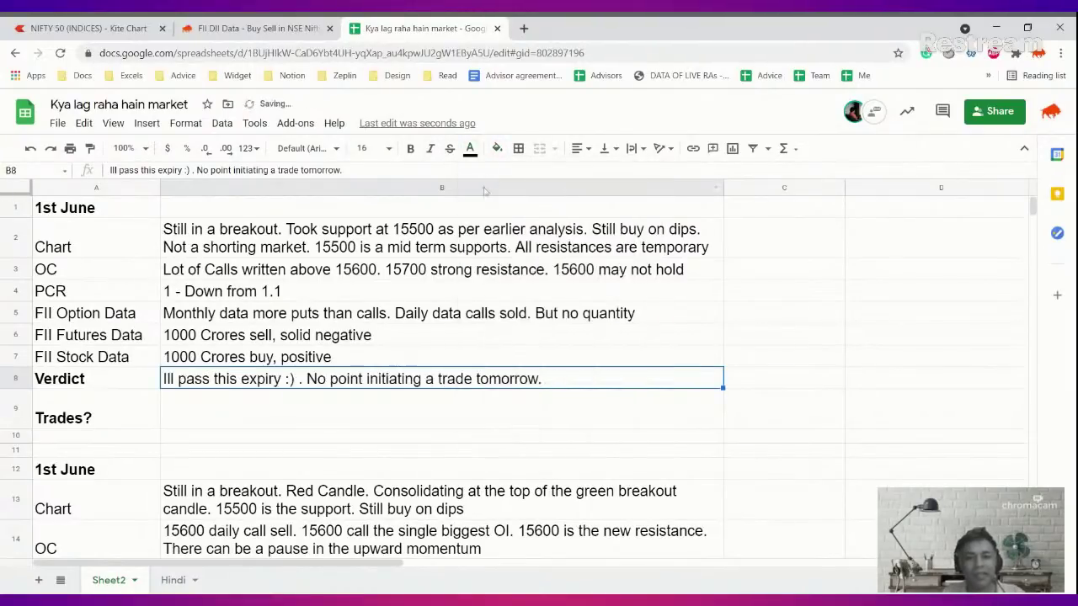
pyautogui.doubleClick(376, 382)
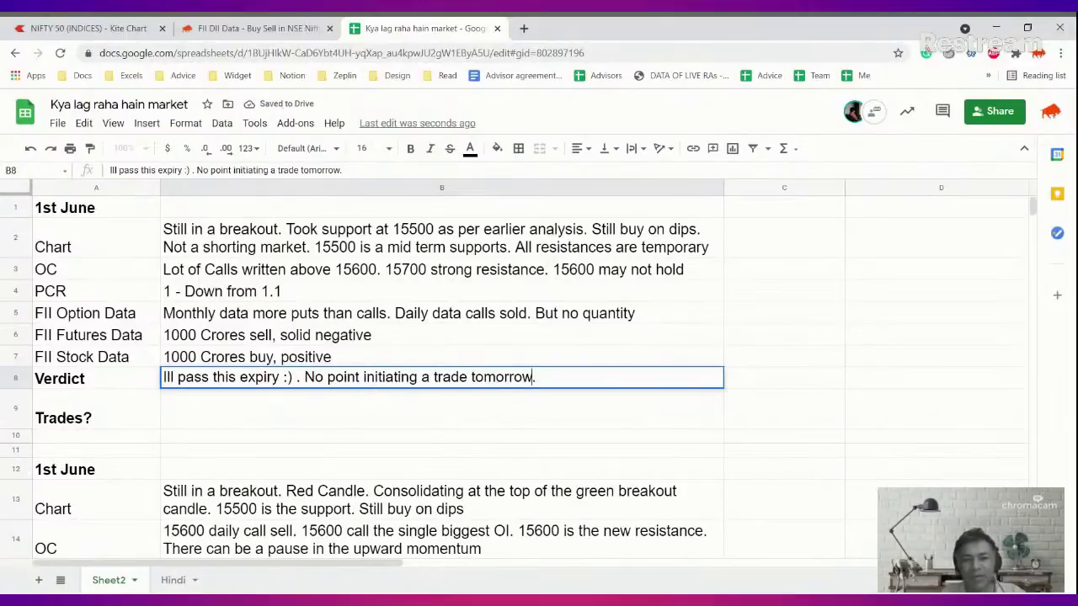
pyautogui.click(239, 377)
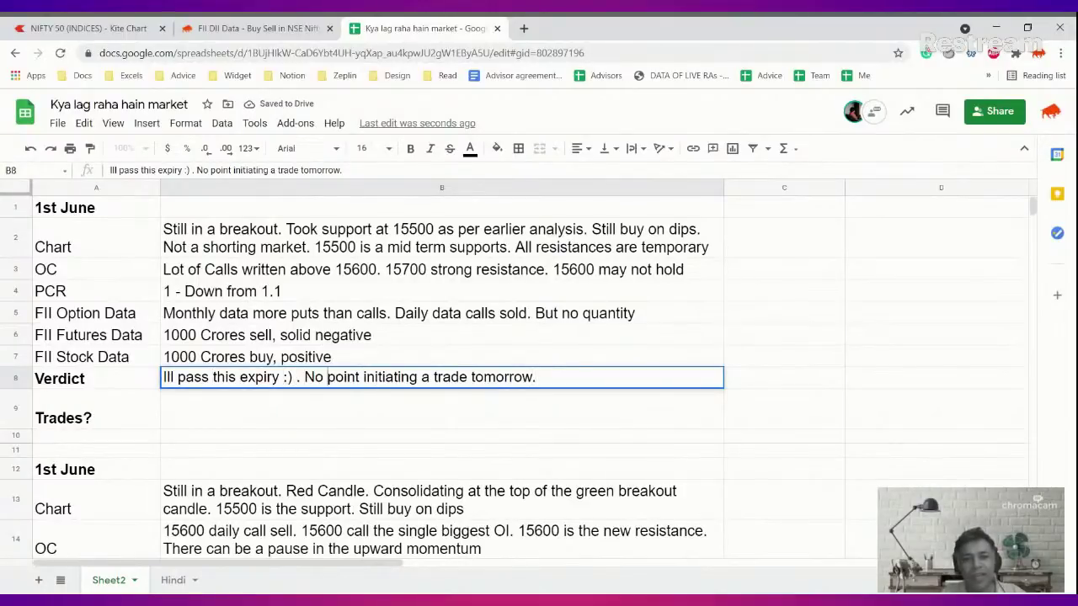
pyautogui.click(433, 377)
pyautogui.click(535, 377)
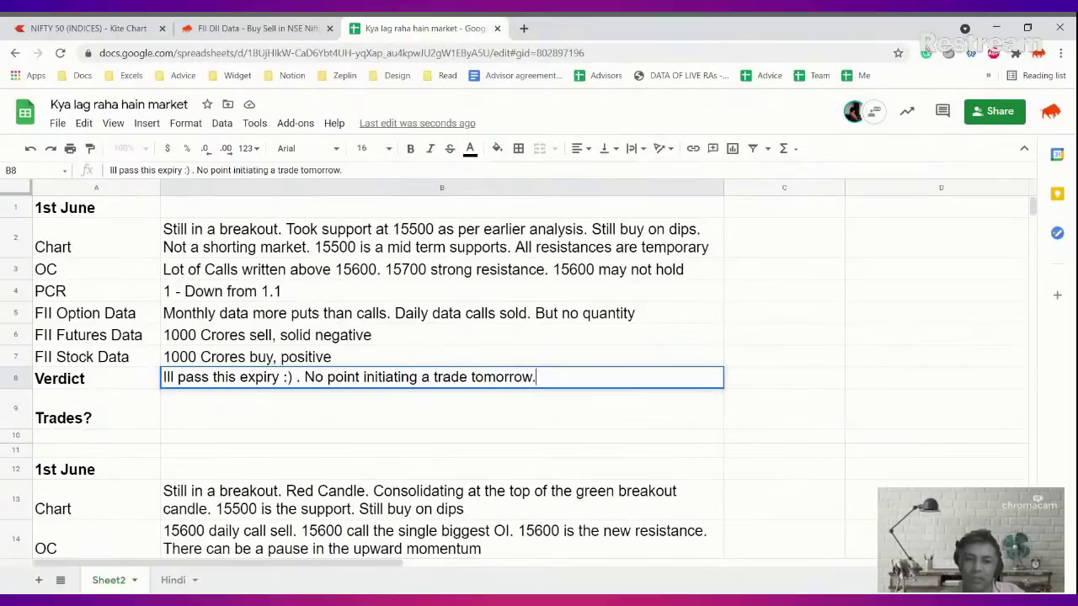
pyautogui.press('Escape')
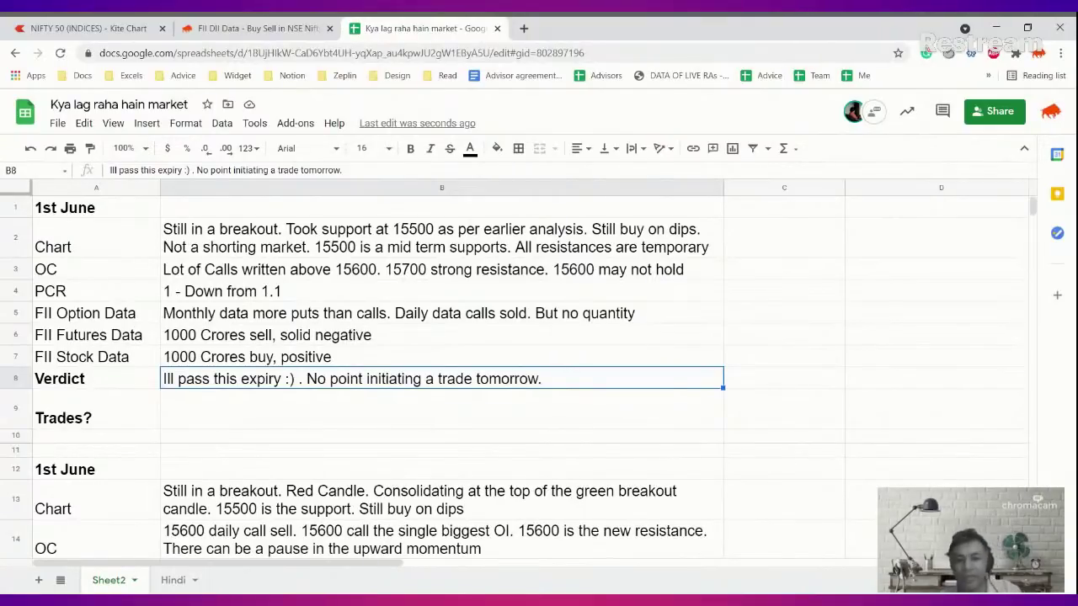
# Append "15500 is a short term and mid term base, as it has consolidated. 15700 might hold tomorrow" to the Verdict note in B8
pyautogui.press('Return')
pyautogui.write('Chart ')
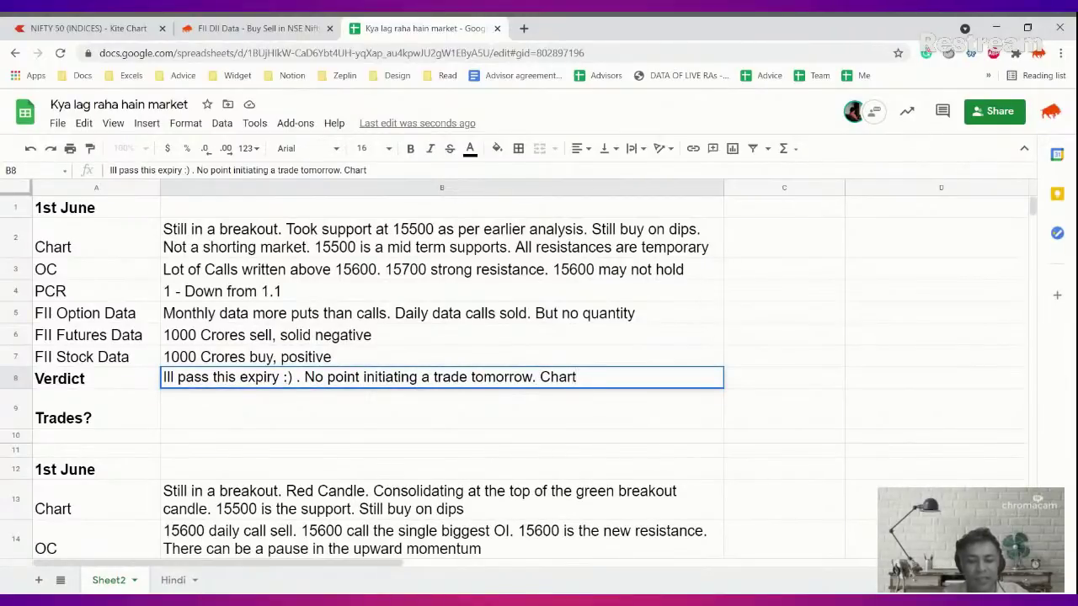
pyautogui.write('will')
pyautogui.press('BackSpace')
pyautogui.press('BackSpace')
pyautogui.press('BackSpace')
pyautogui.press('BackSpace')
pyautogui.press('BackSpace')
pyautogui.press('BackSpace')
pyautogui.press('BackSpace')
pyautogui.press('BackSpace')
pyautogui.press('BackSpace')
pyautogui.press('BackSpace')
pyautogui.press('BackSpace')
pyautogui.press('BackSpace')
pyautogui.write('. 15000')
pyautogui.press('BackSpace')
pyautogui.press('BackSpace')
pyautogui.press('BackSpace')
pyautogui.write('500 is a short term and mid term base, as it has consolidated. 15700 might hold tomorrow')
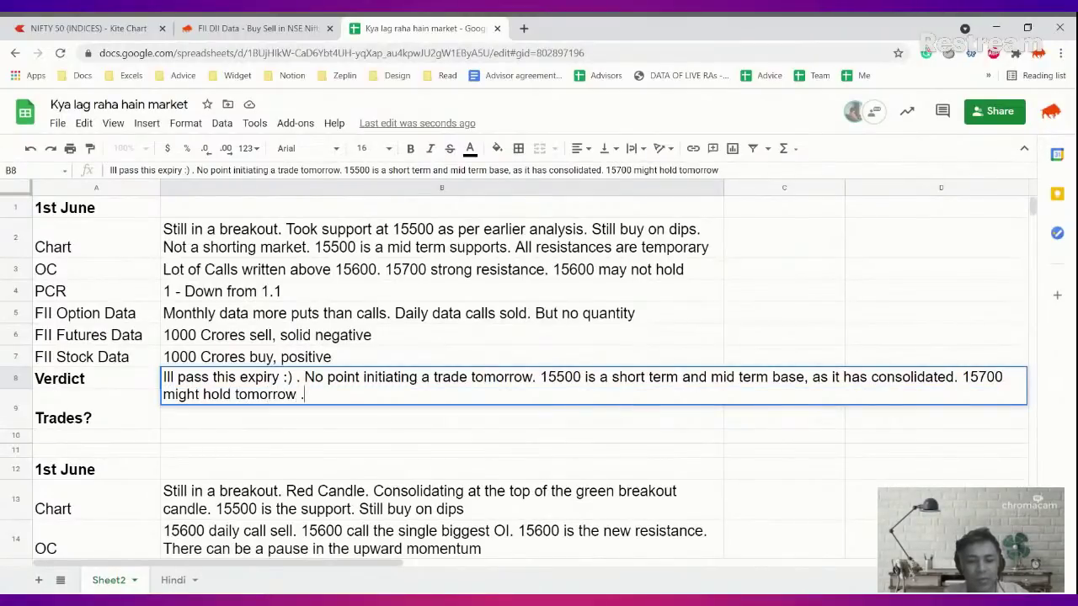
# Complete the Verdict note in cell B8 by adding ". Not sure for the next expiry"
pyautogui.write(' . Not sure for the next ')
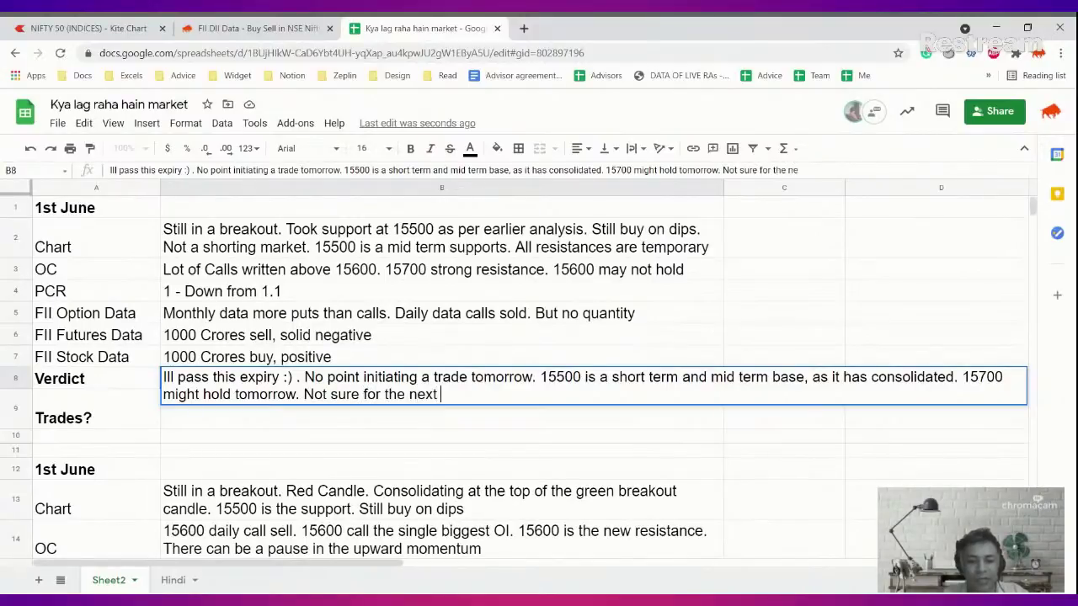
pyautogui.write('expiry')
pyautogui.press('Return')
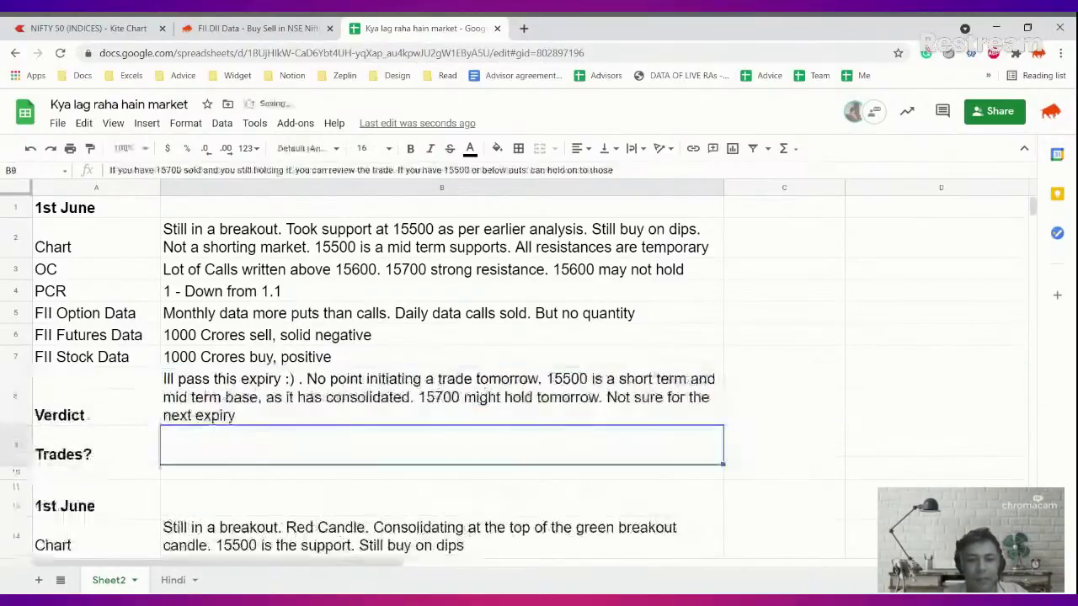
# Set the hidden Trades? note in sheet cell B9 to black text, and check the NIFTY 50 daily chart in Kite
pyautogui.click(441, 397)
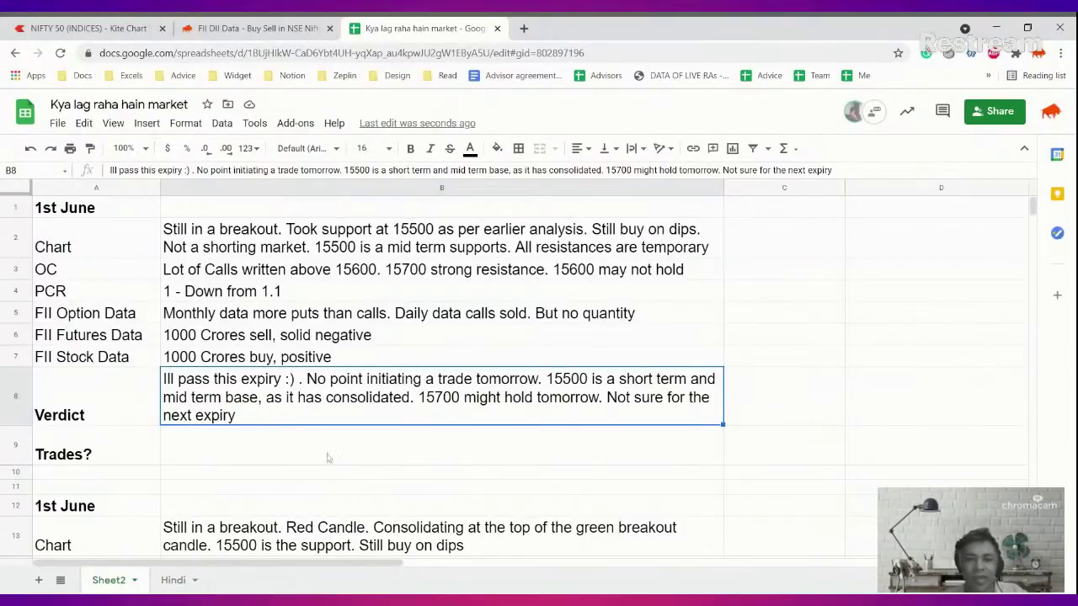
pyautogui.click(329, 455)
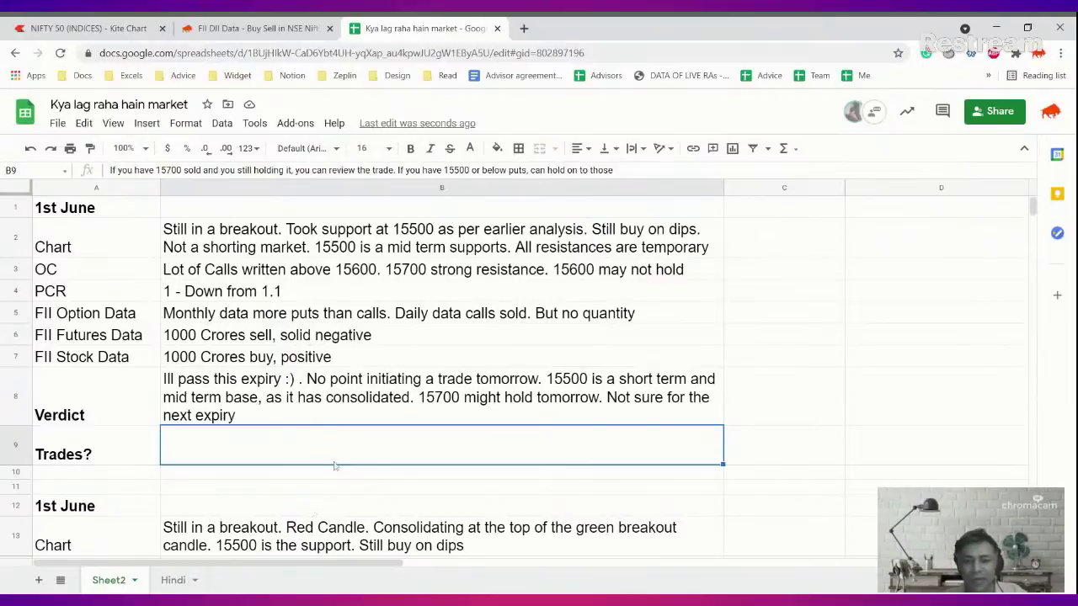
pyautogui.click(309, 410)
pyautogui.click(76, 22)
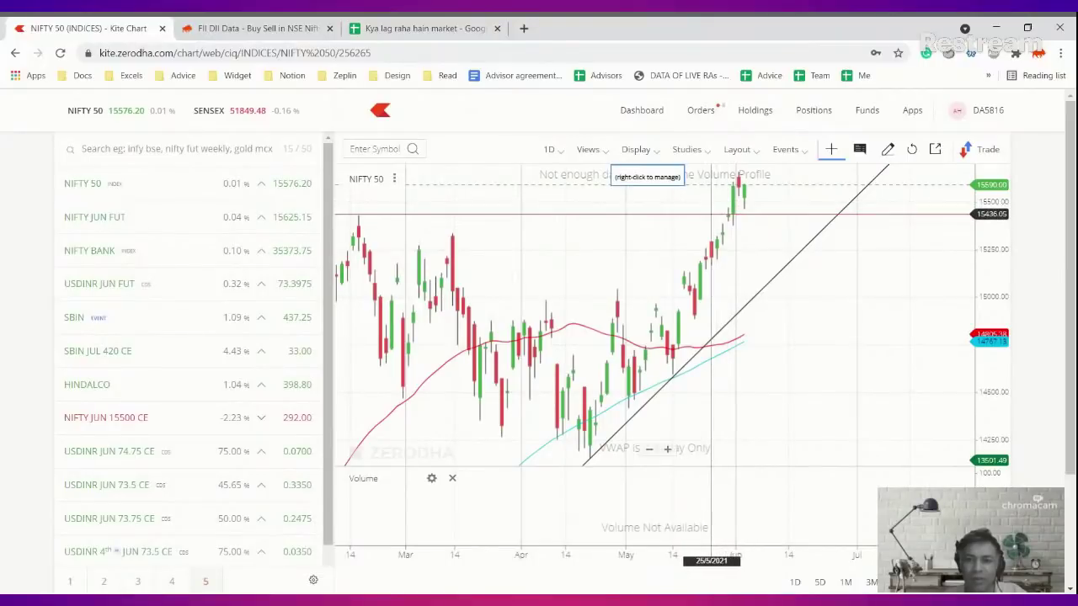
pyautogui.scroll(-2, 711, 181)
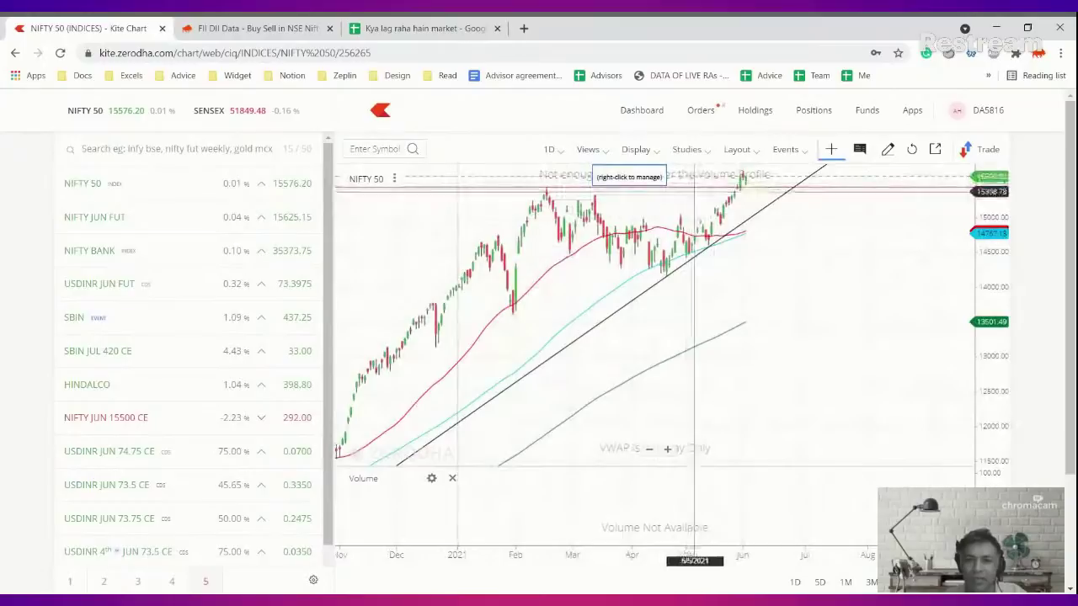
pyautogui.click(437, 20)
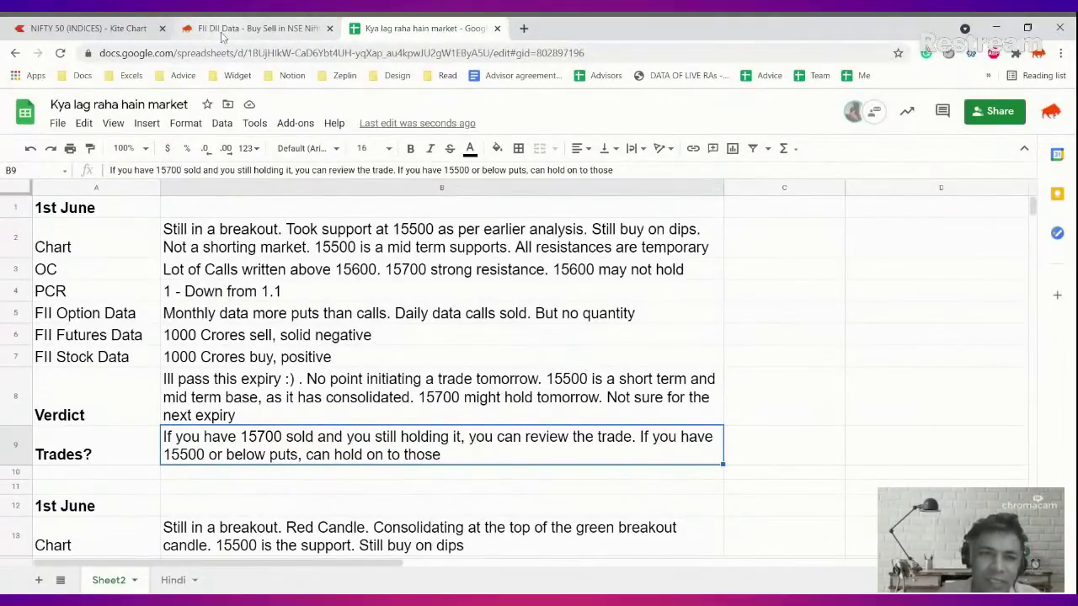
# Switch to Kite and examine the latest daily candles on the NIFTY BANK chart
pyautogui.click(84, 28)
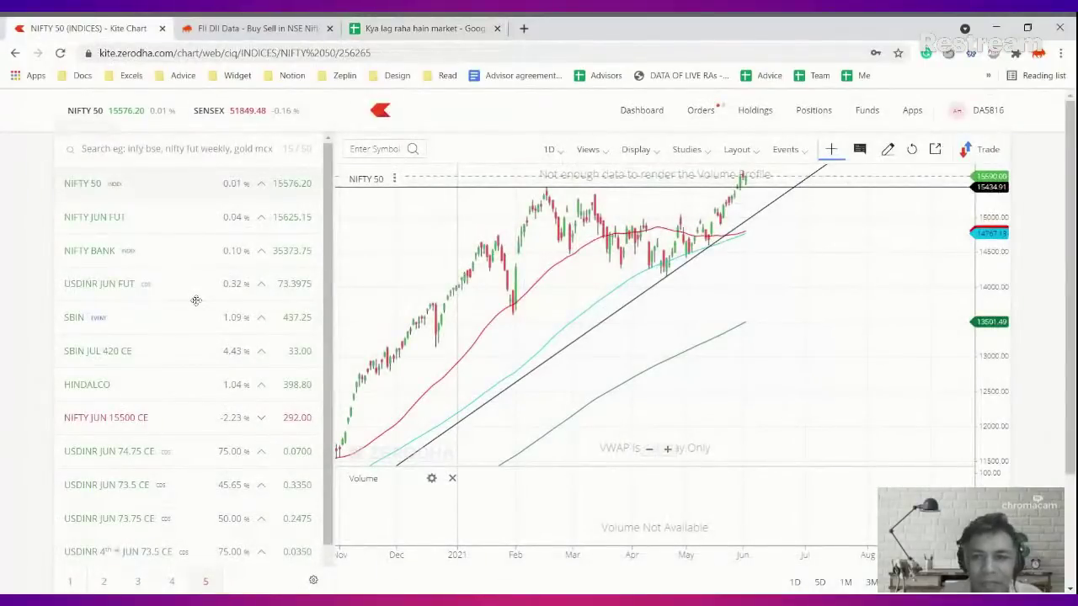
pyautogui.click(234, 250)
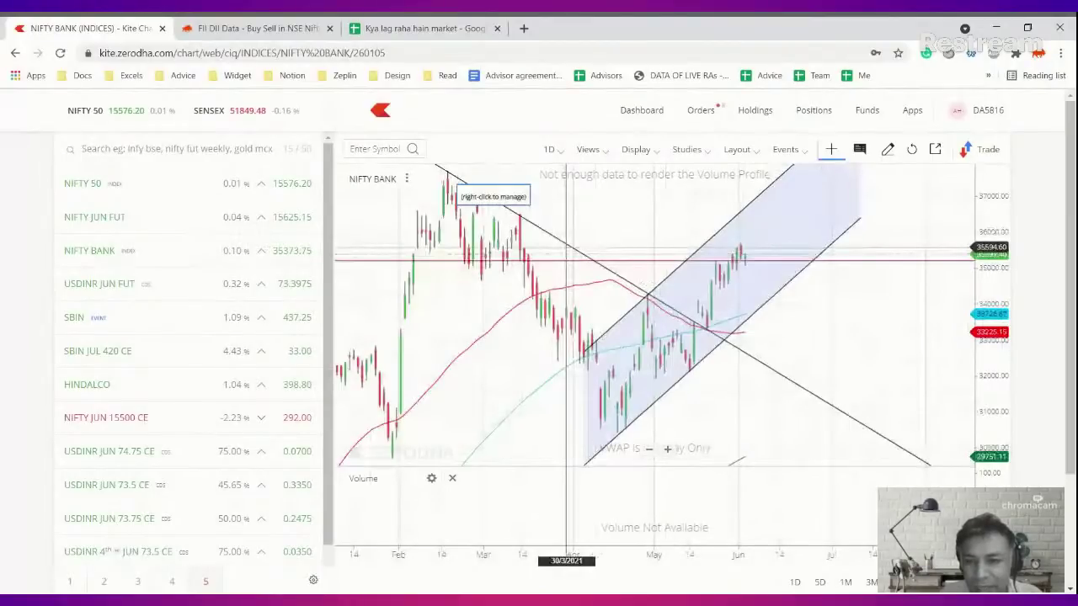
pyautogui.scroll(5, 566, 253)
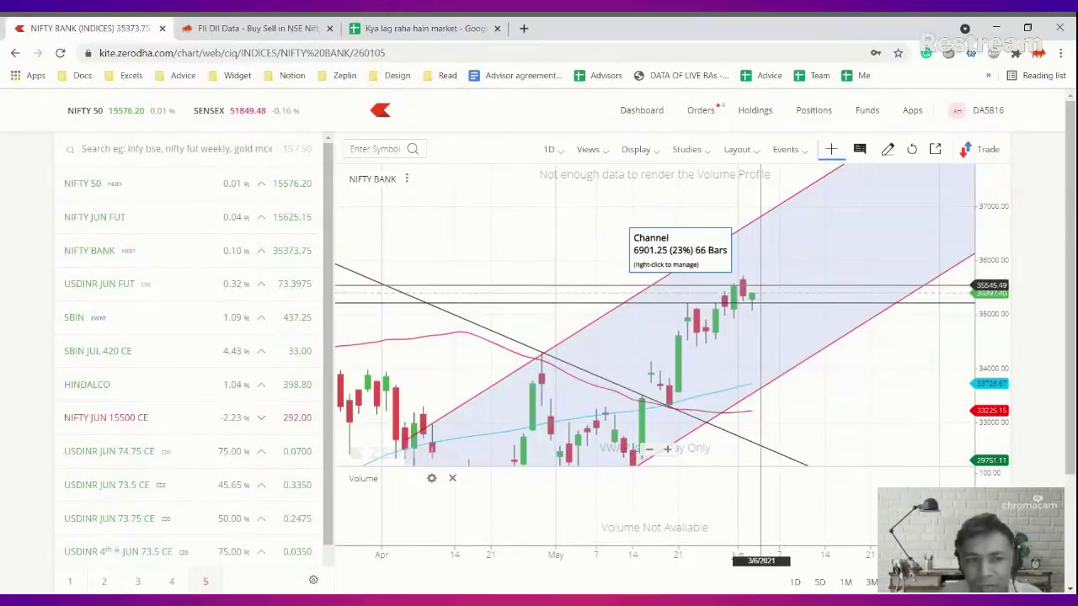
# Open the USDINR JUN FUT chart in Kite and examine its daily price trend through early June
pyautogui.moveTo(247, 257)
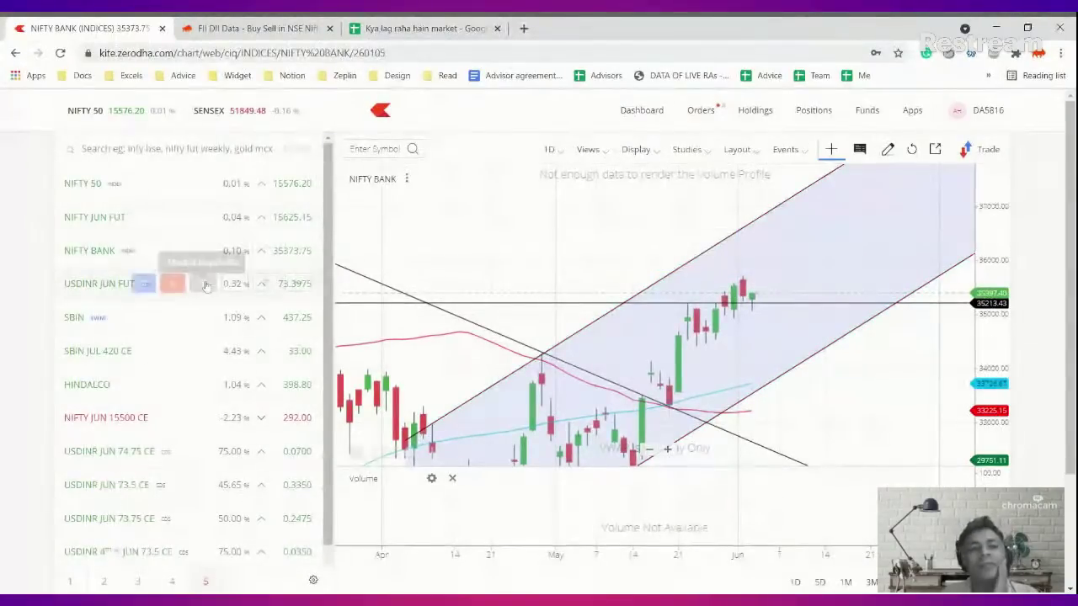
pyautogui.click(234, 284)
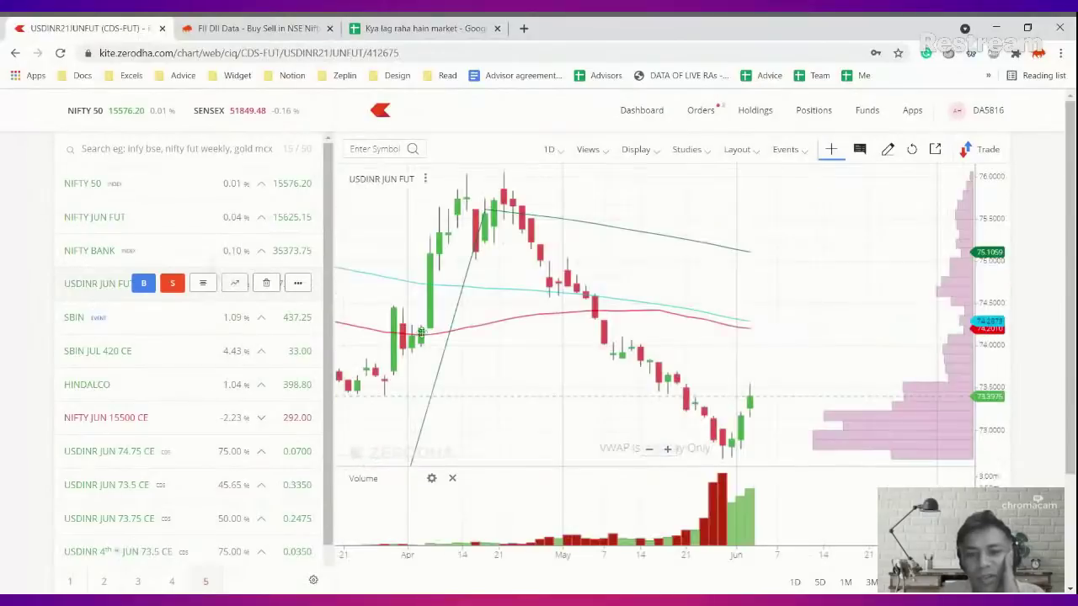
pyautogui.scroll(-2, 585, 407)
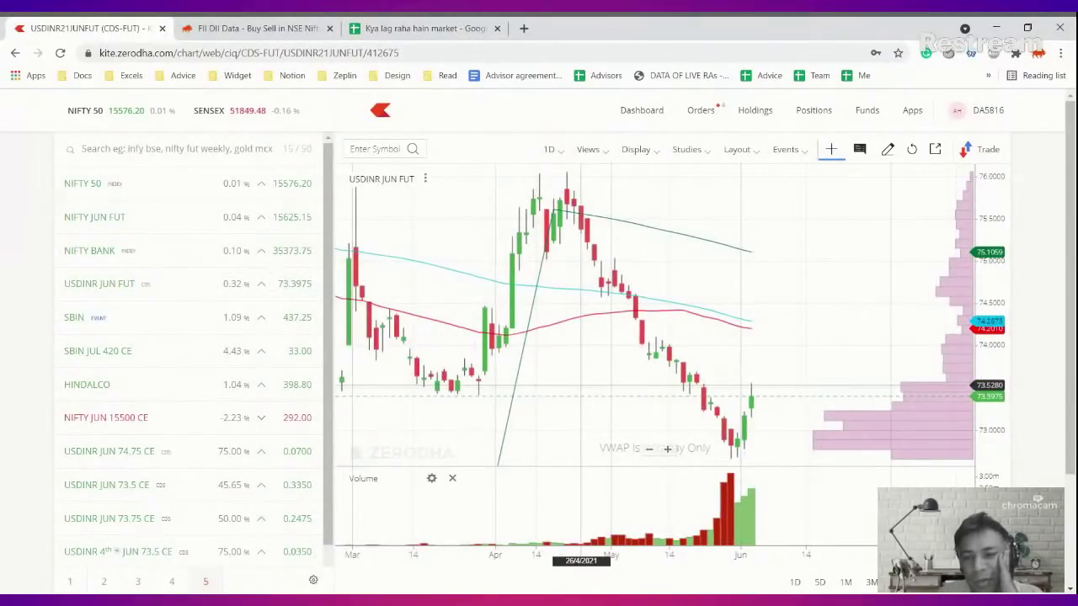
pyautogui.scroll(2, 737, 421)
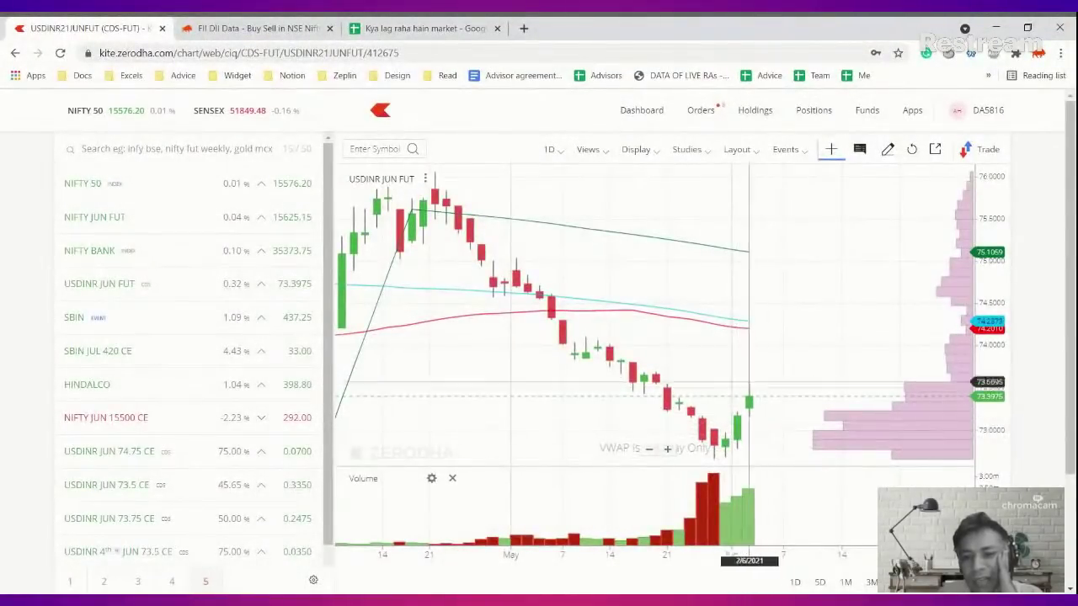
# Draw a horizontal line at about 73.41 on the USDINR JUN FUT chart and compare it with earlier price levels
pyautogui.scroll(-2, 749, 377)
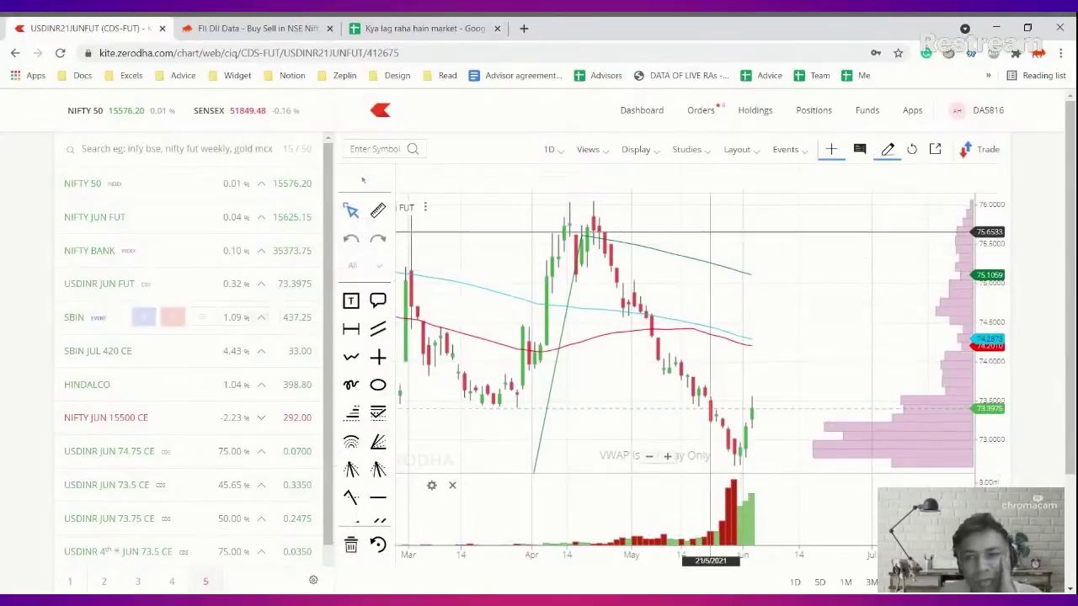
pyautogui.click(378, 408)
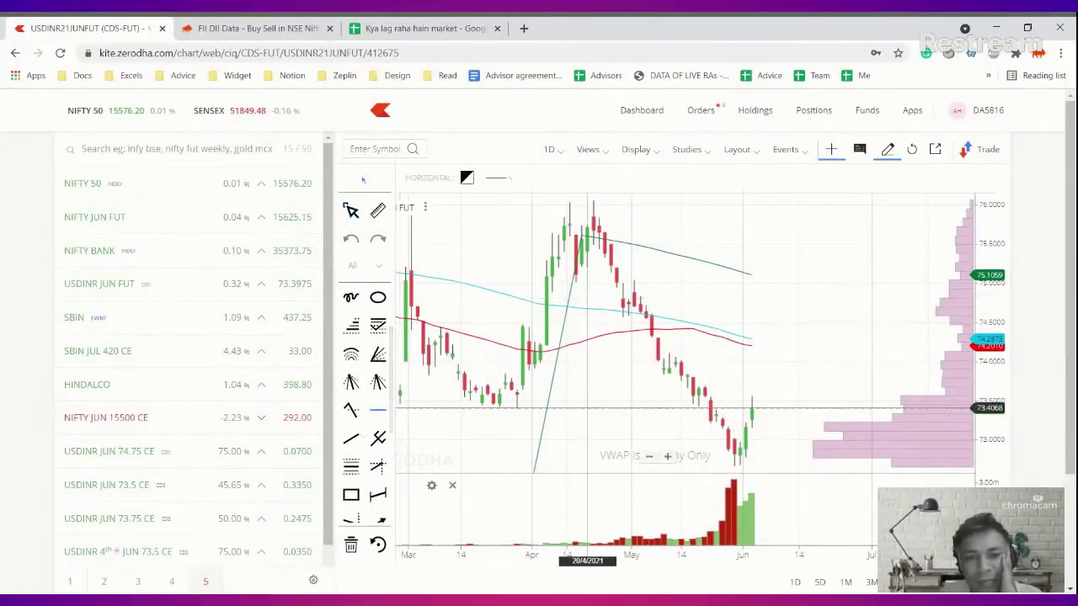
pyautogui.click(503, 408)
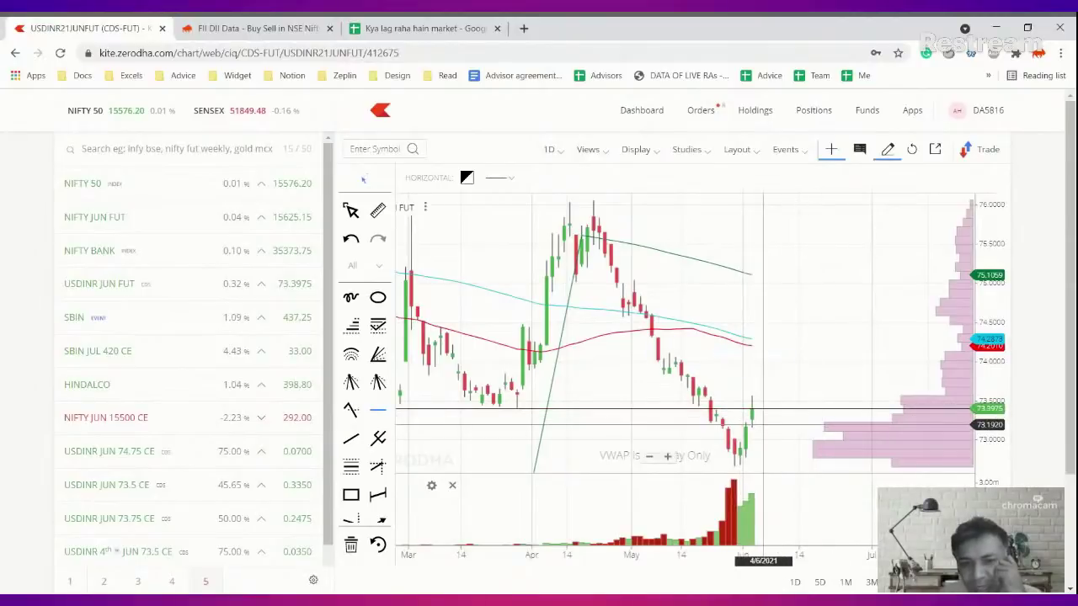
pyautogui.scroll(-1, 763, 425)
pyautogui.scroll(-2, 762, 425)
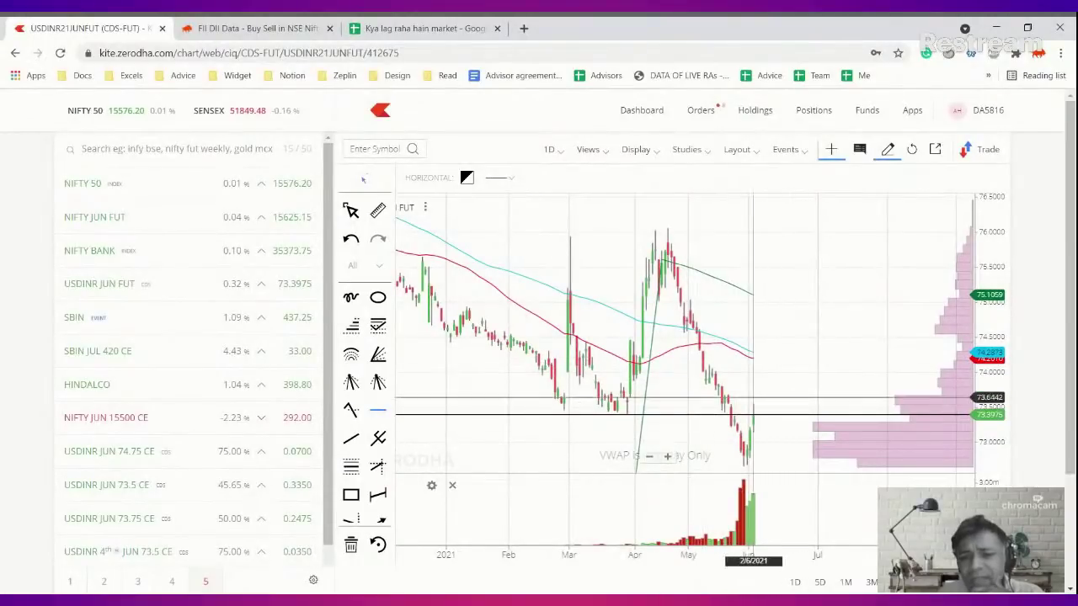
pyautogui.scroll(3, 758, 408)
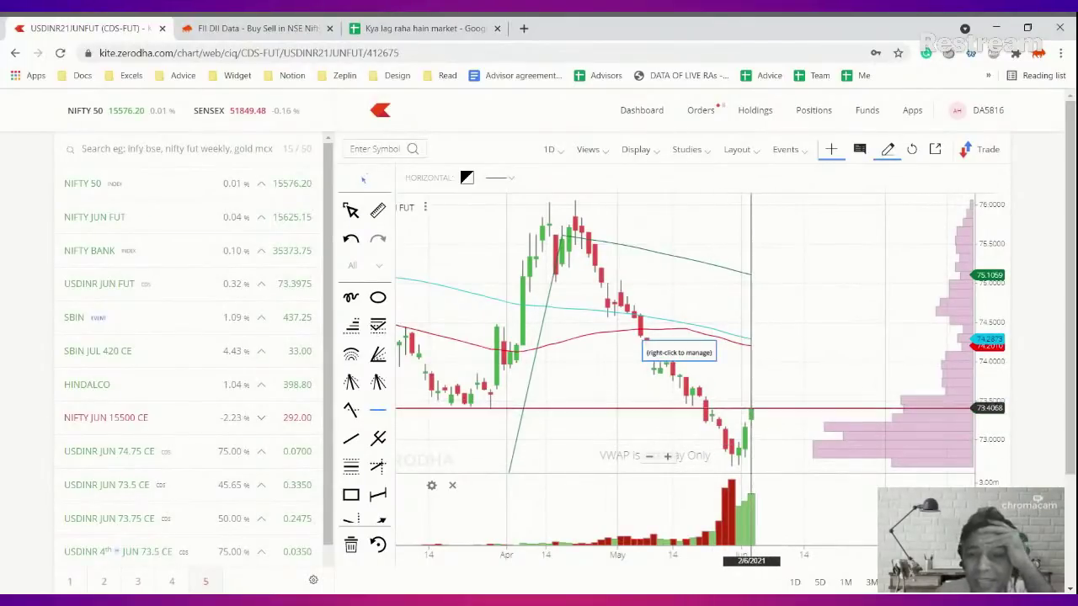
pyautogui.scroll(-4, 751, 410)
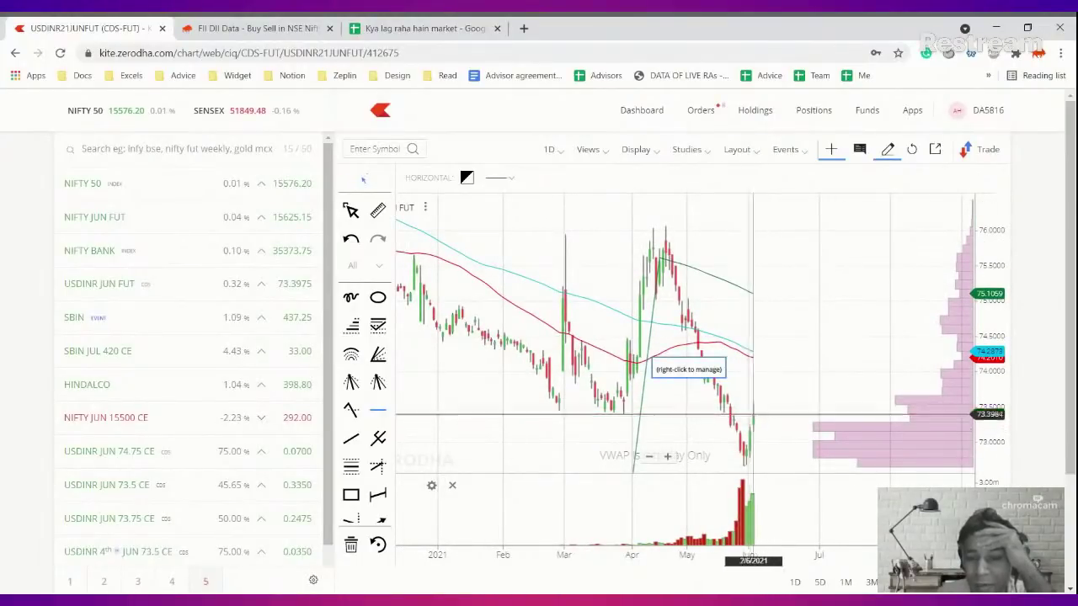
# Search Google for "tradingview usdinr oanda" in a new browser tab
pyautogui.click(523, 27)
pyautogui.write('tra')
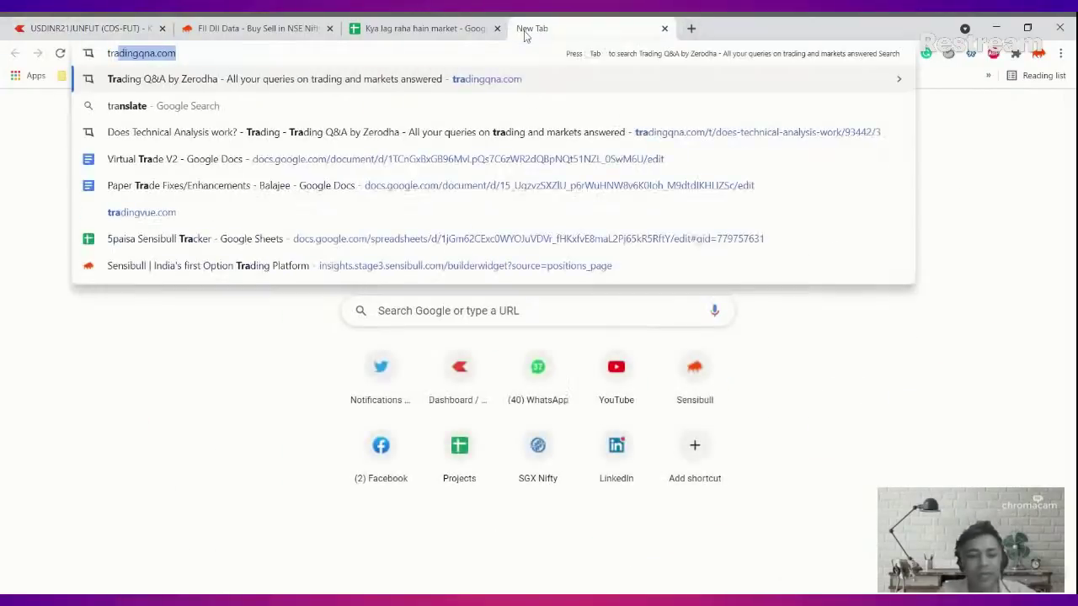
pyautogui.write('dingvie')
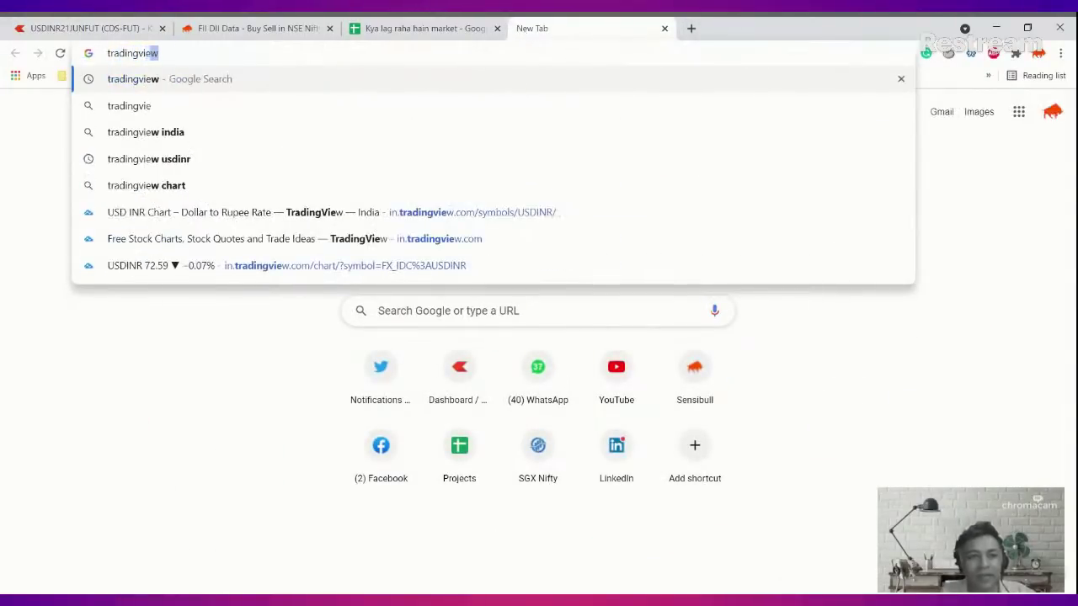
pyautogui.write('w usdinr oanda')
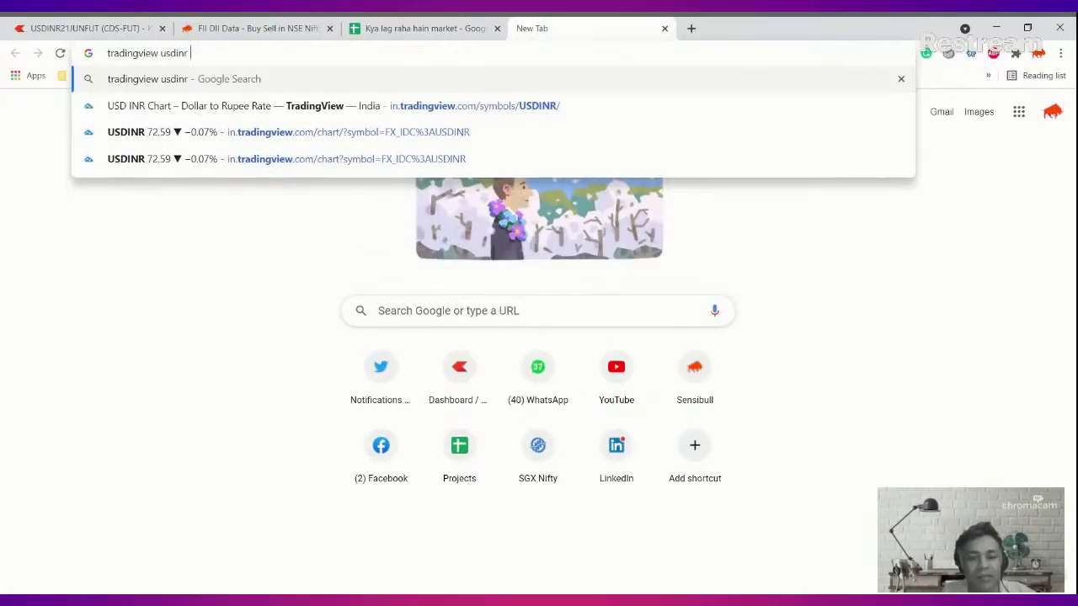
pyautogui.press('Return')
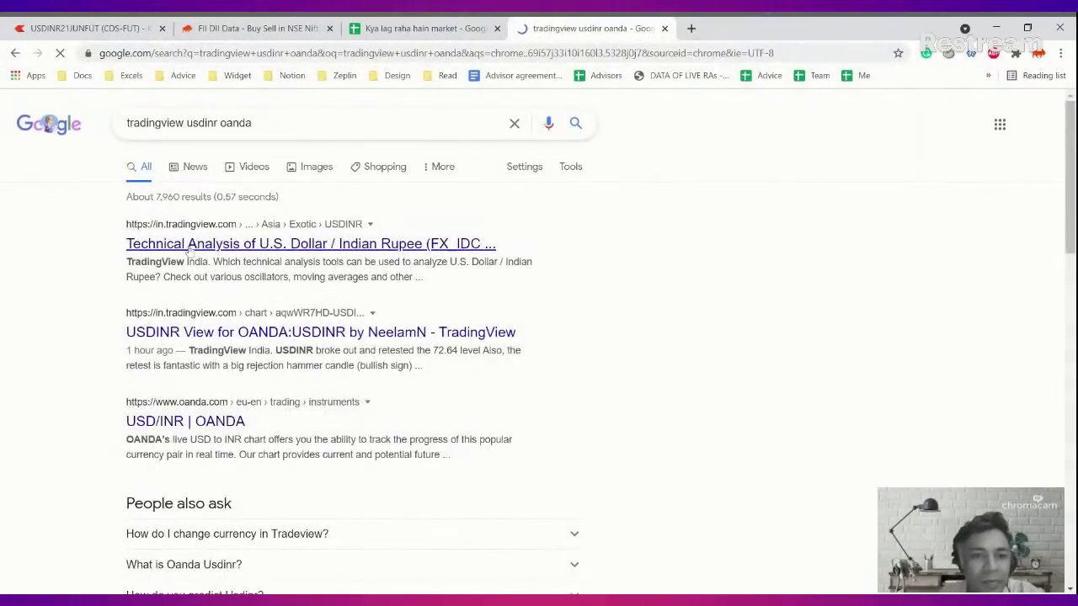
pyautogui.click(189, 245)
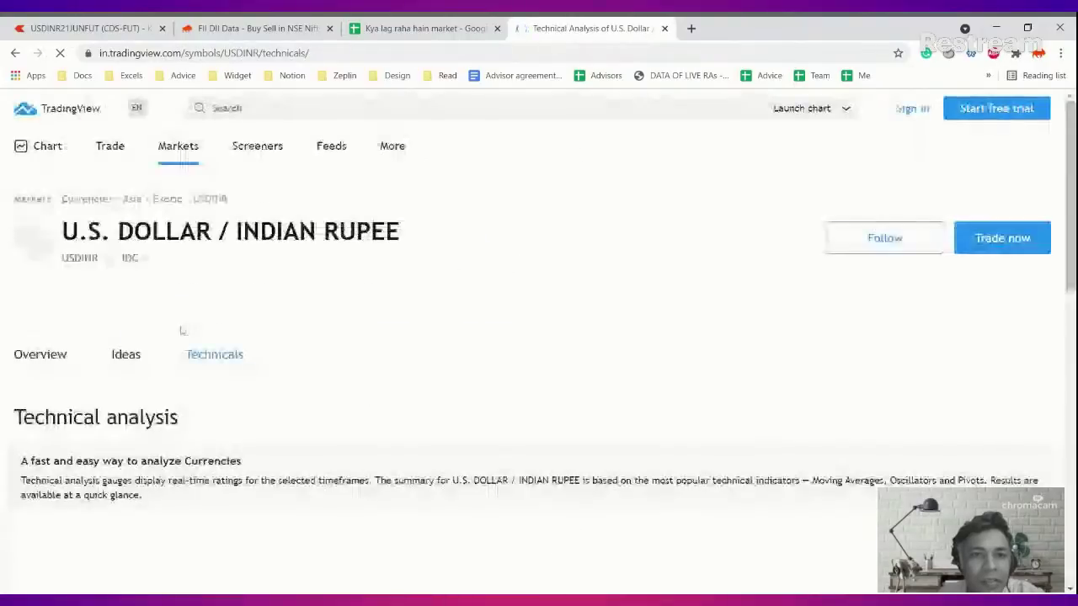
pyautogui.scroll(-1, 240, 270)
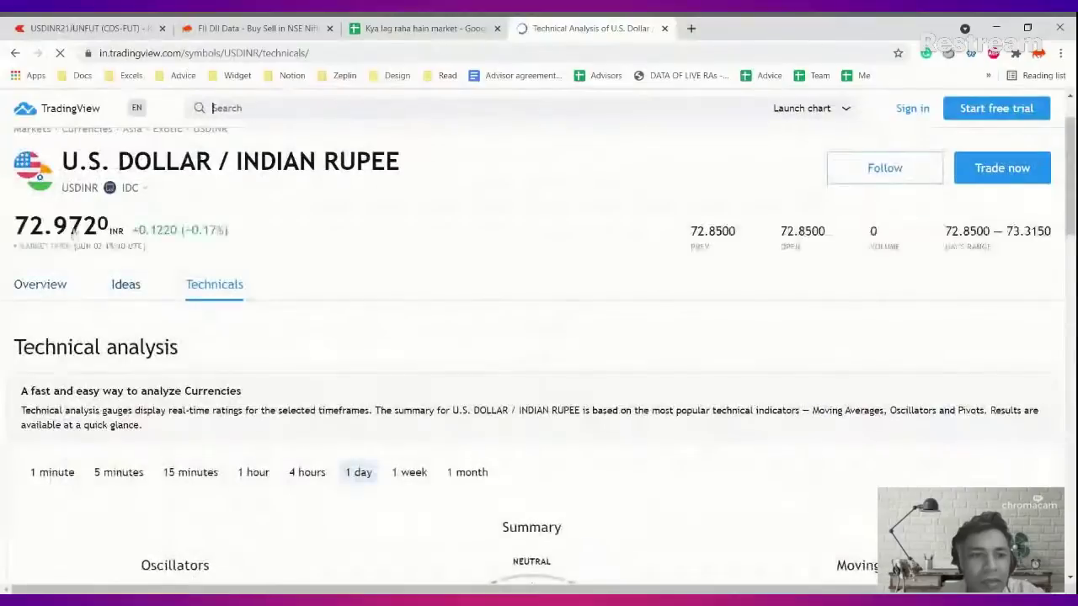
pyautogui.click(15, 53)
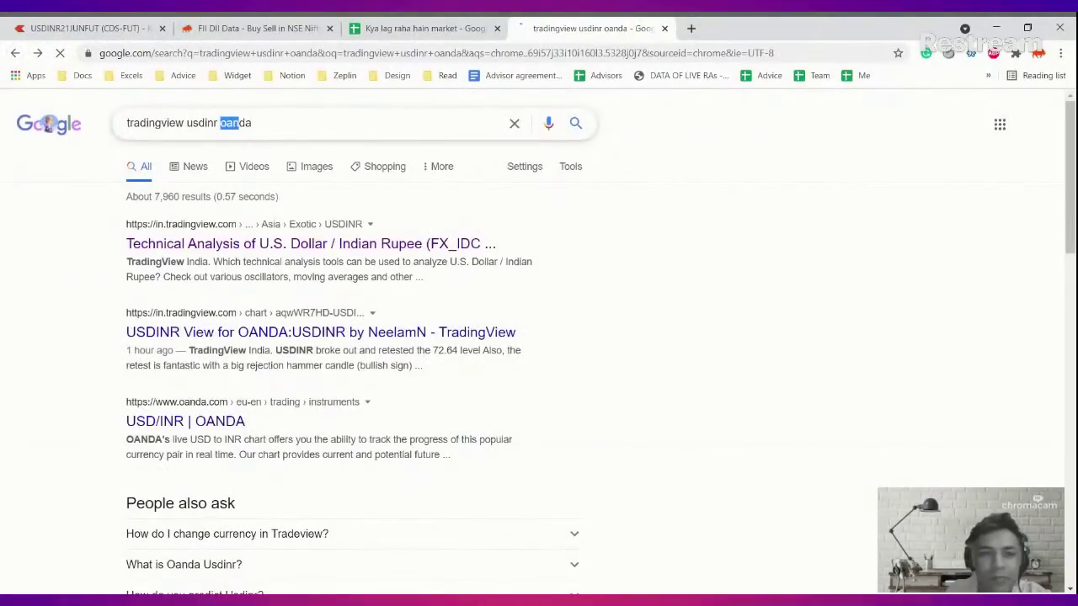
# Shorten the Google search to "tradingview usdinr", open TradingView's USD INR Chart result and view its forex chart
pyautogui.press('Return')
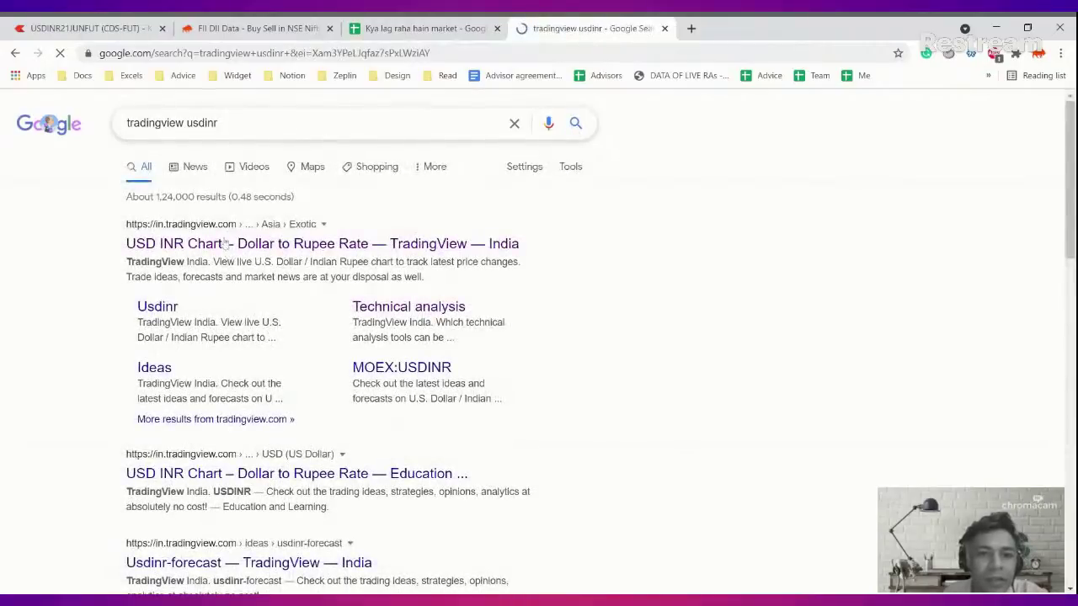
pyautogui.click(225, 243)
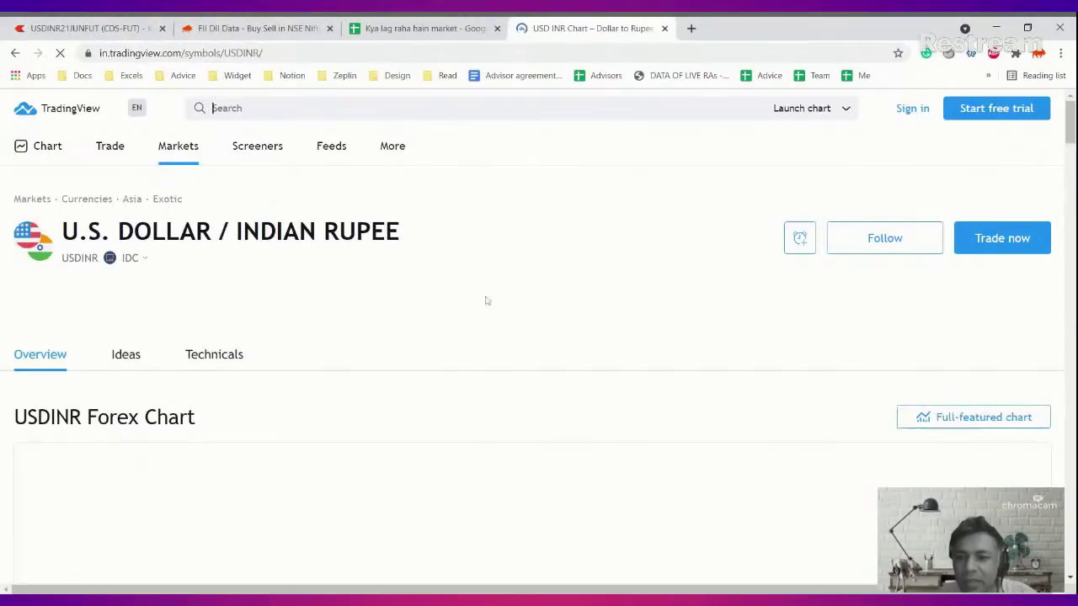
pyautogui.scroll(-1, 698, 368)
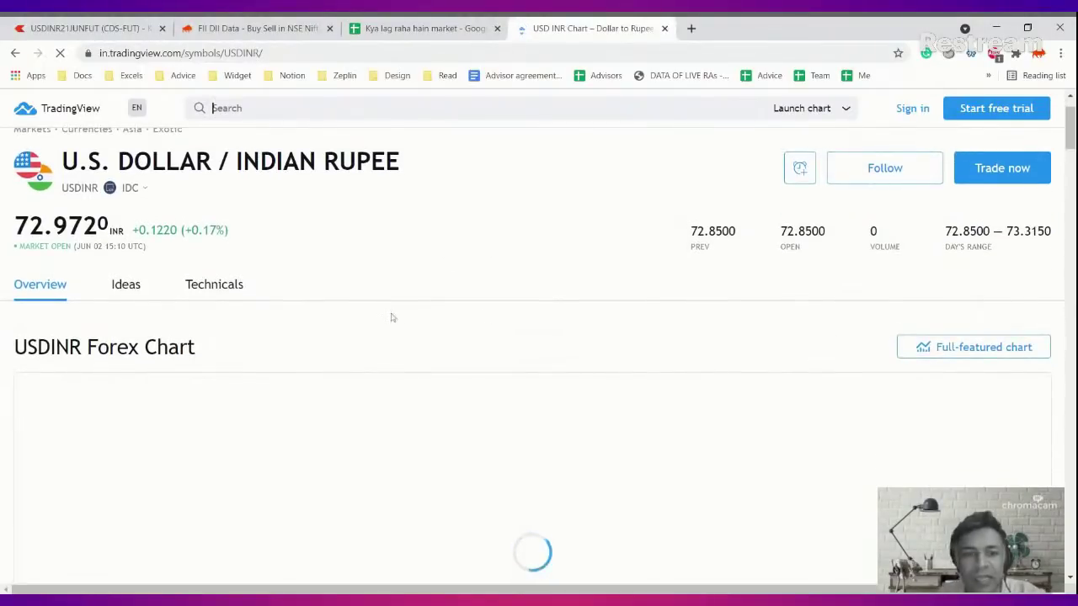
pyautogui.scroll(-1, 818, 313)
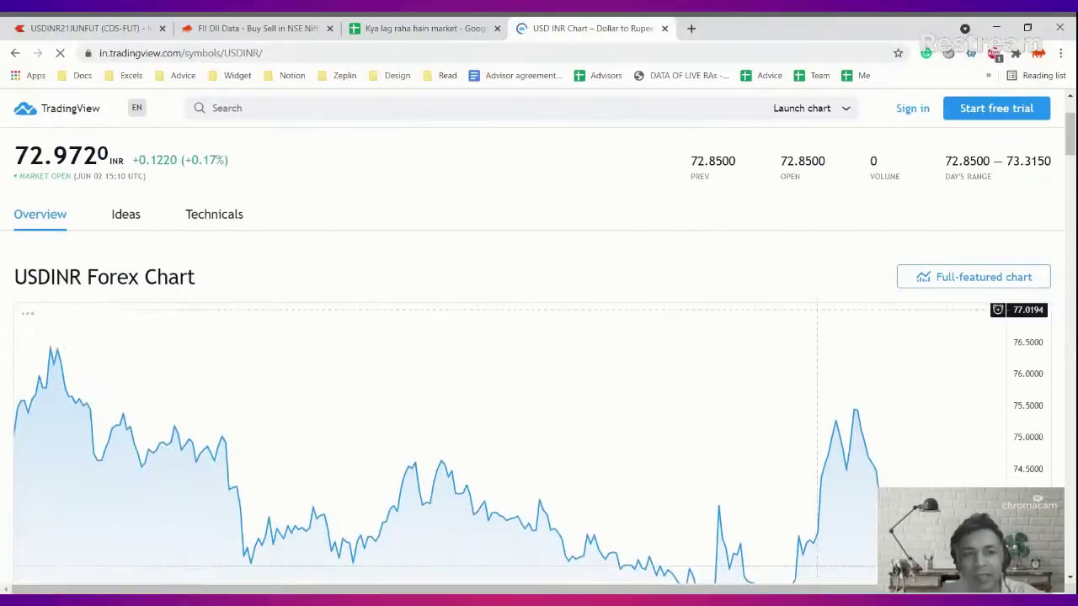
# Open the full-featured USDINR chart on TradingView, examine its daily candles back to October, and return to the Kite USDINR JUN FUT chart
pyautogui.click(926, 277)
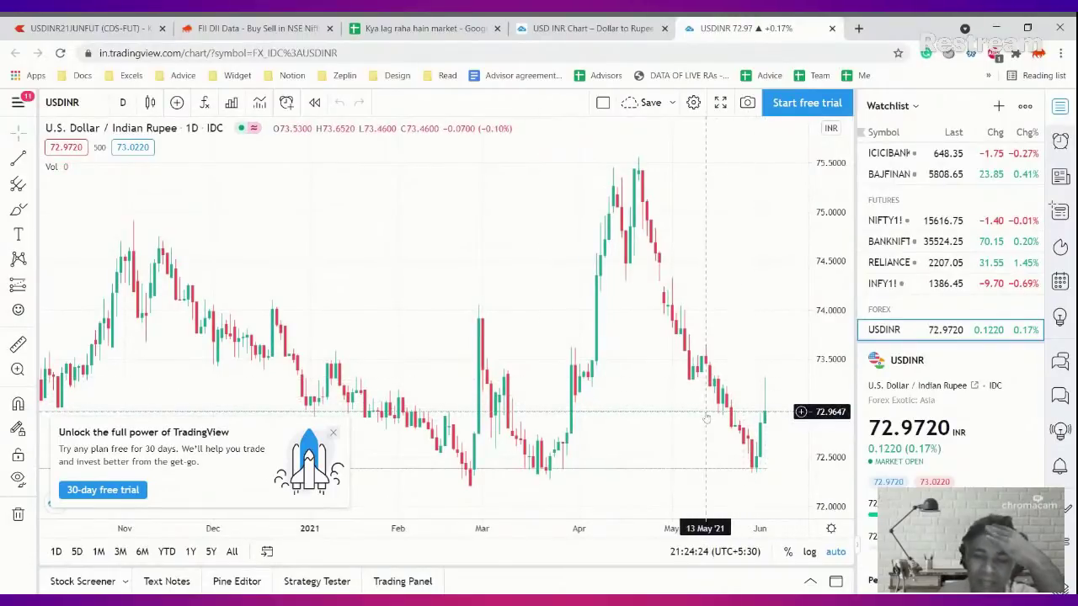
pyautogui.scroll(-1, 706, 416)
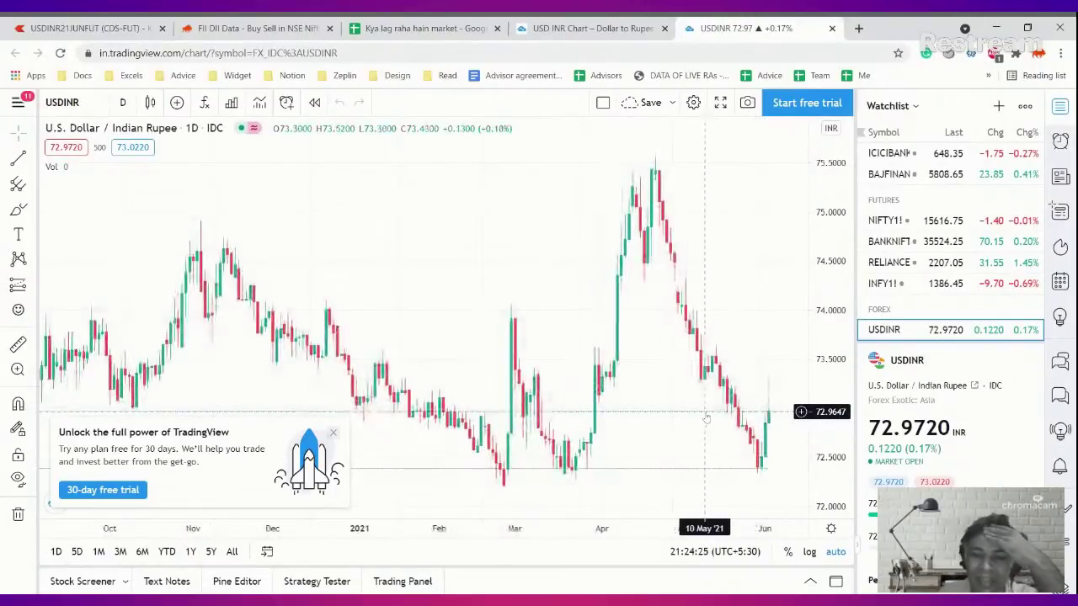
pyautogui.click(212, 26)
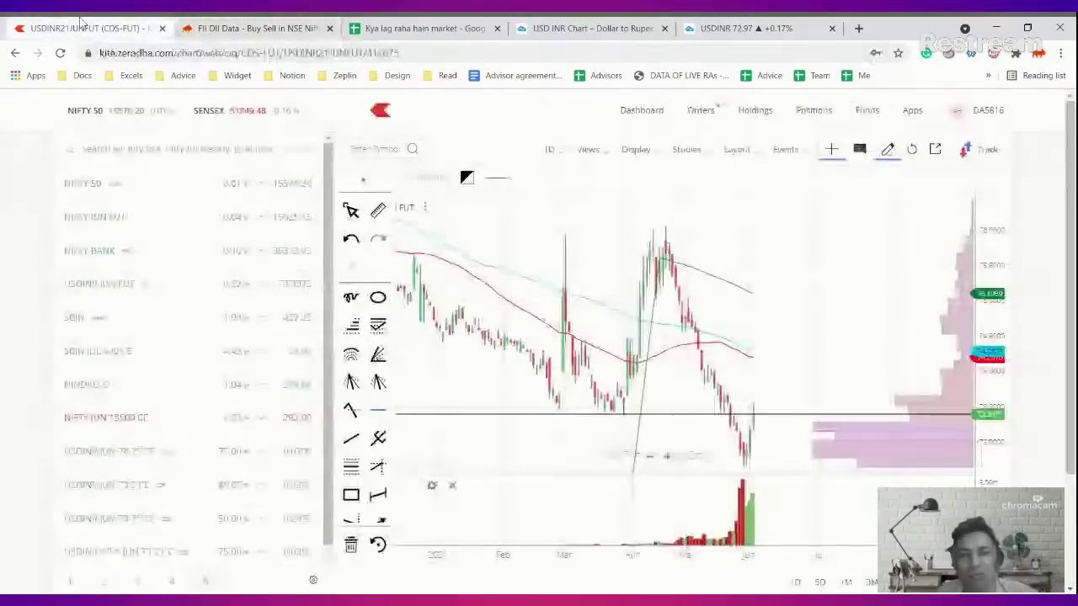